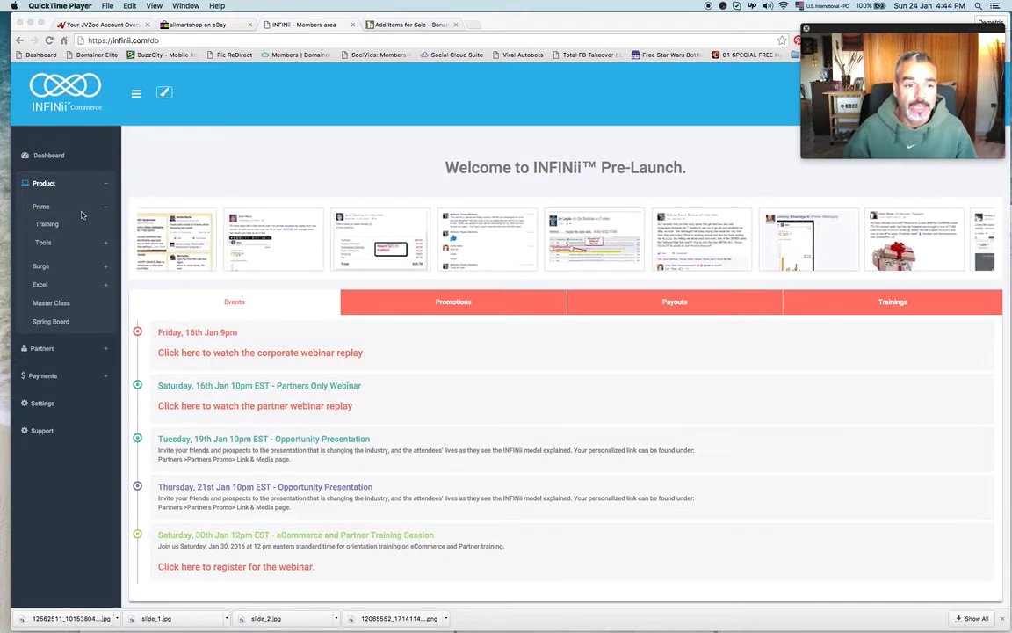
Bring the browser forward and expand the Prime tools list in the sidebar
left_click(54, 243)
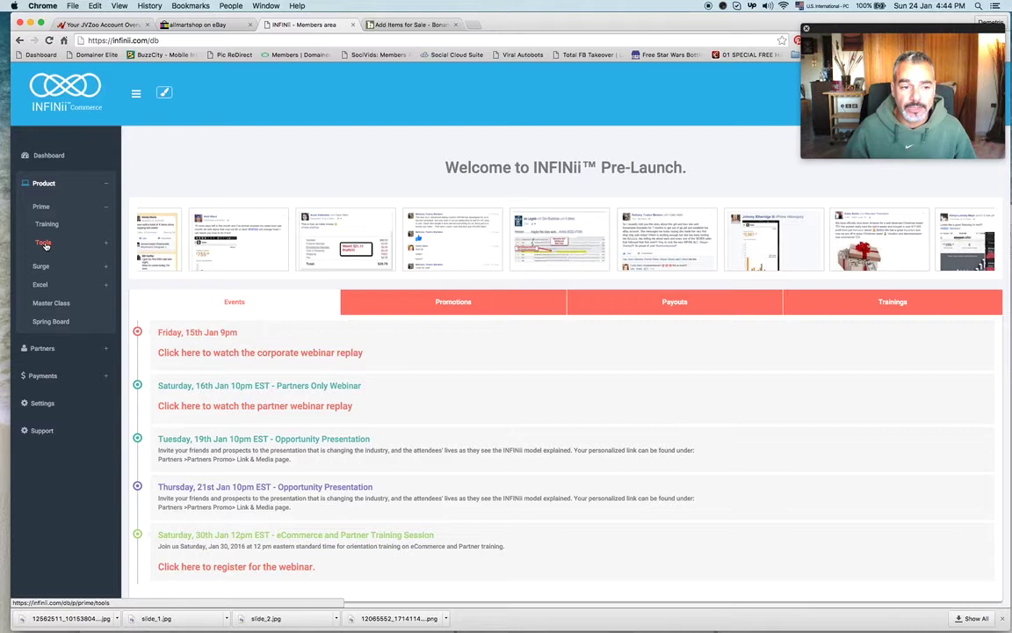
left_click(54, 243)
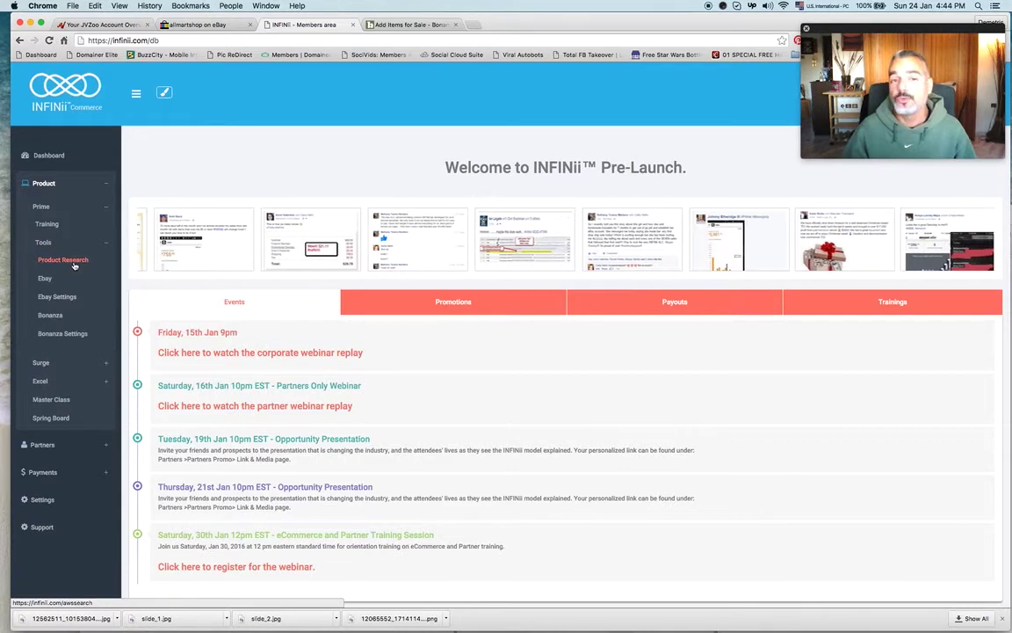
Open Product Research and set the category to Pet Supplies
left_click(74, 264)
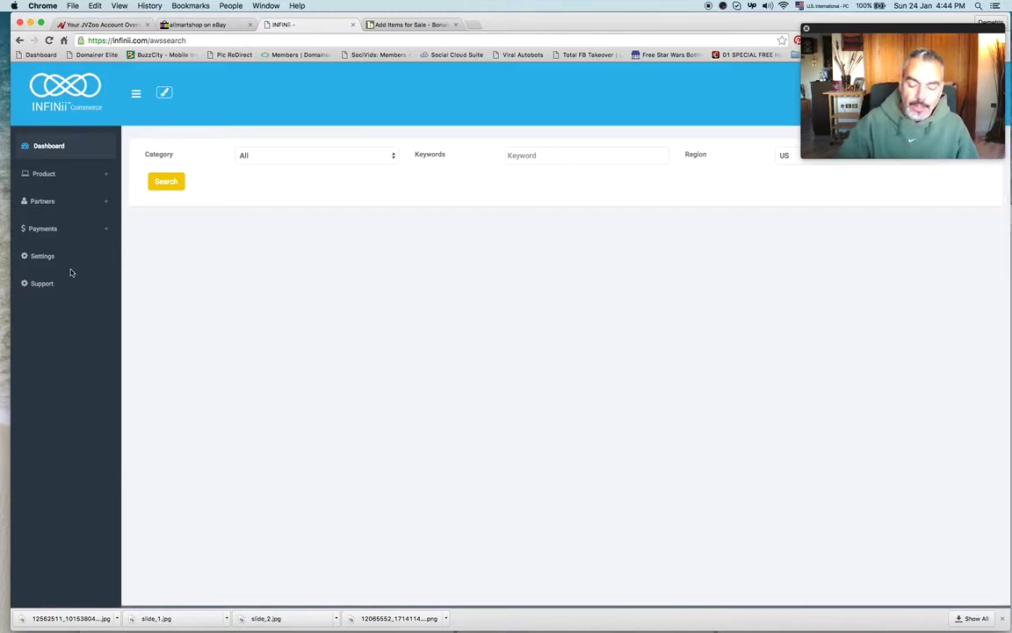
left_click(313, 157)
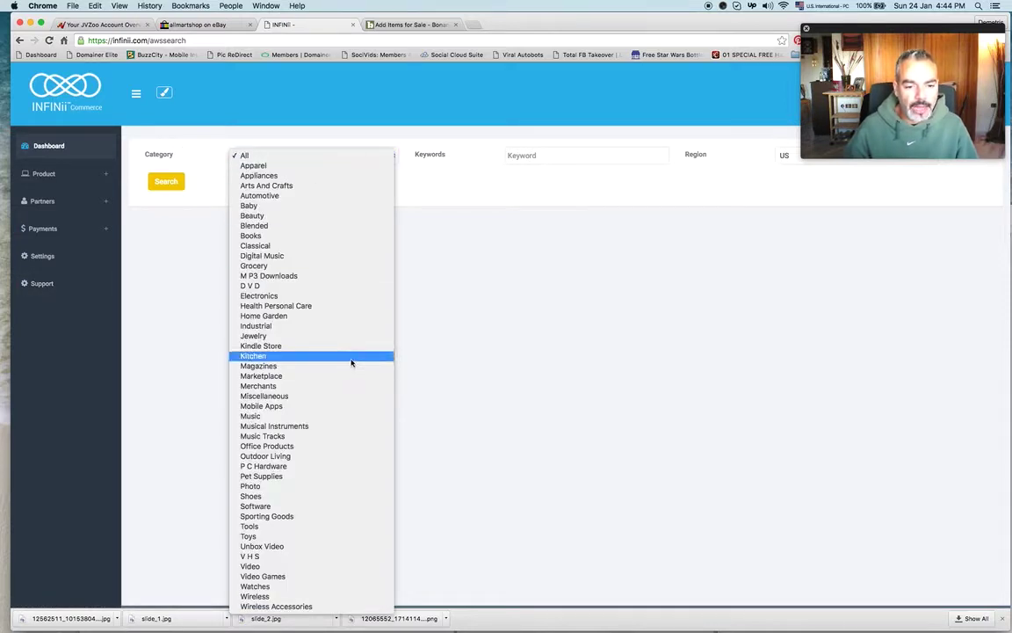
left_click(312, 476)
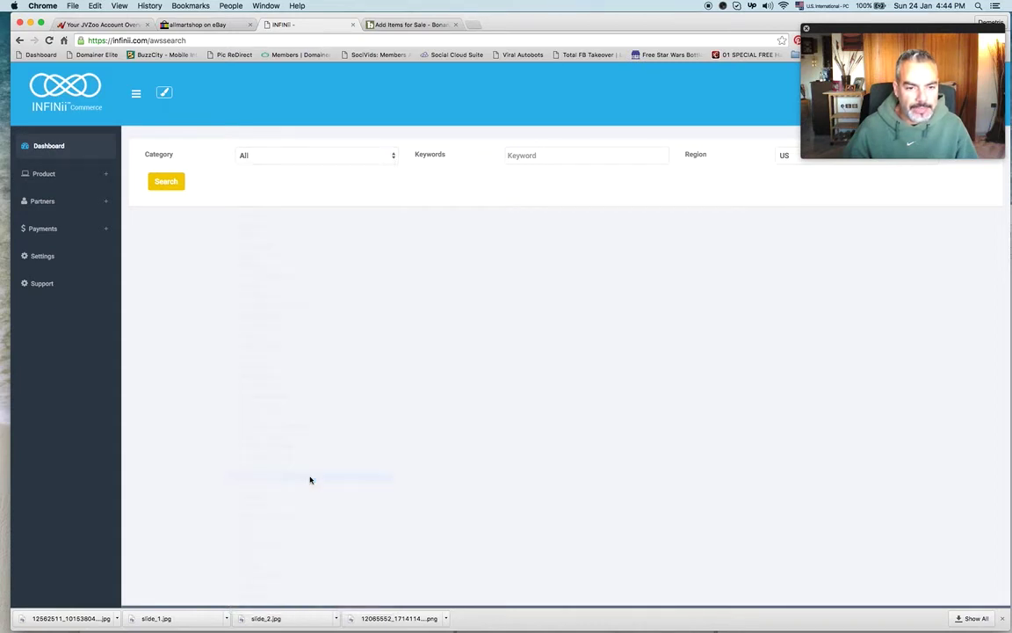
Enter the keyword 'dog beds' and run the product search
left_click(600, 163)
type("dog collar")
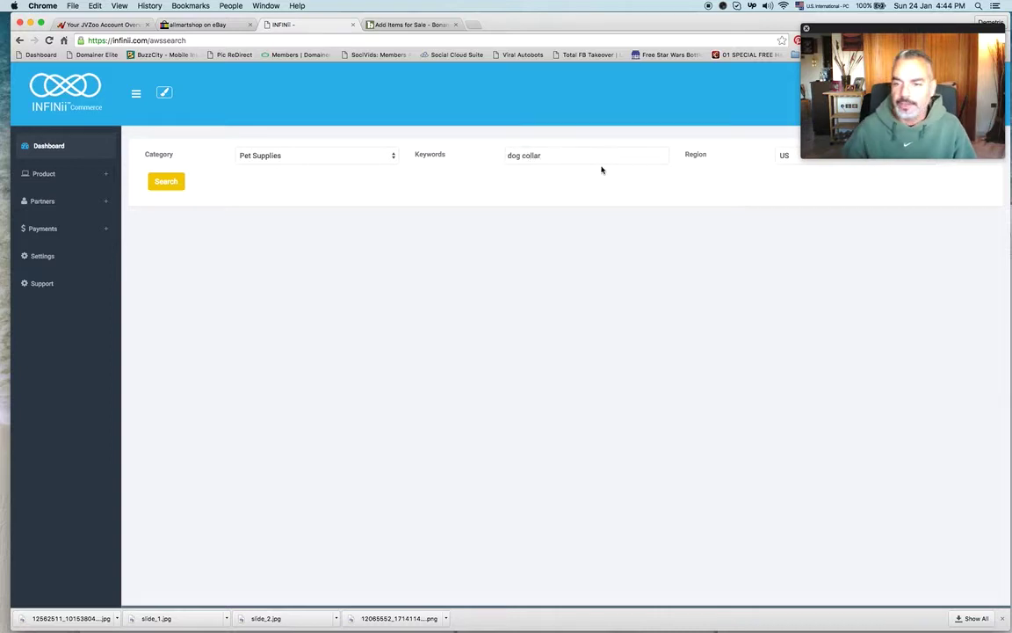
left_click_drag(620, 25, 622, 61)
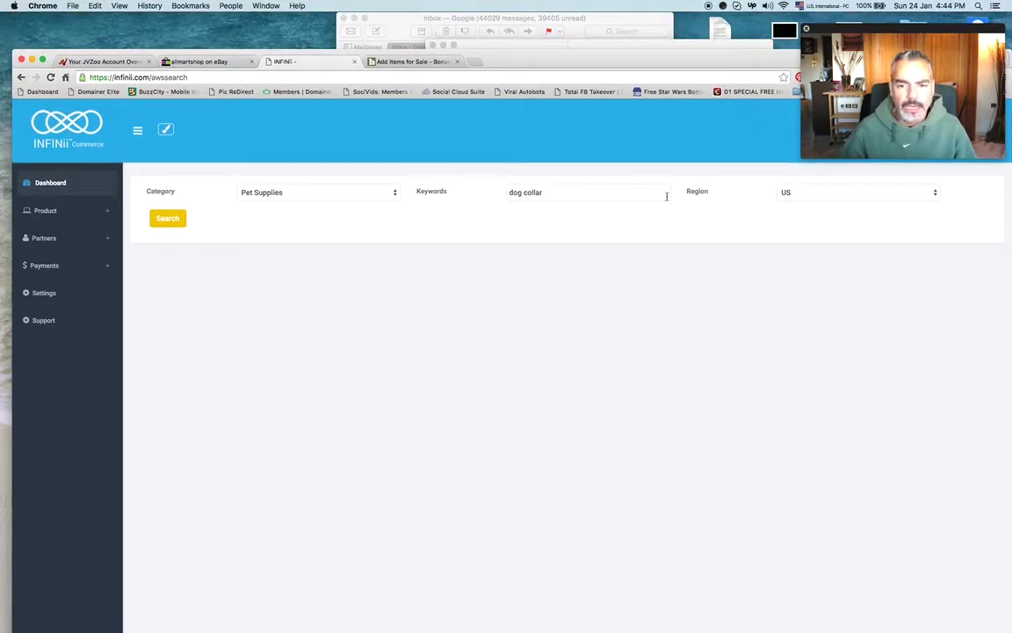
key("BackSpace")
key("BackSpace")
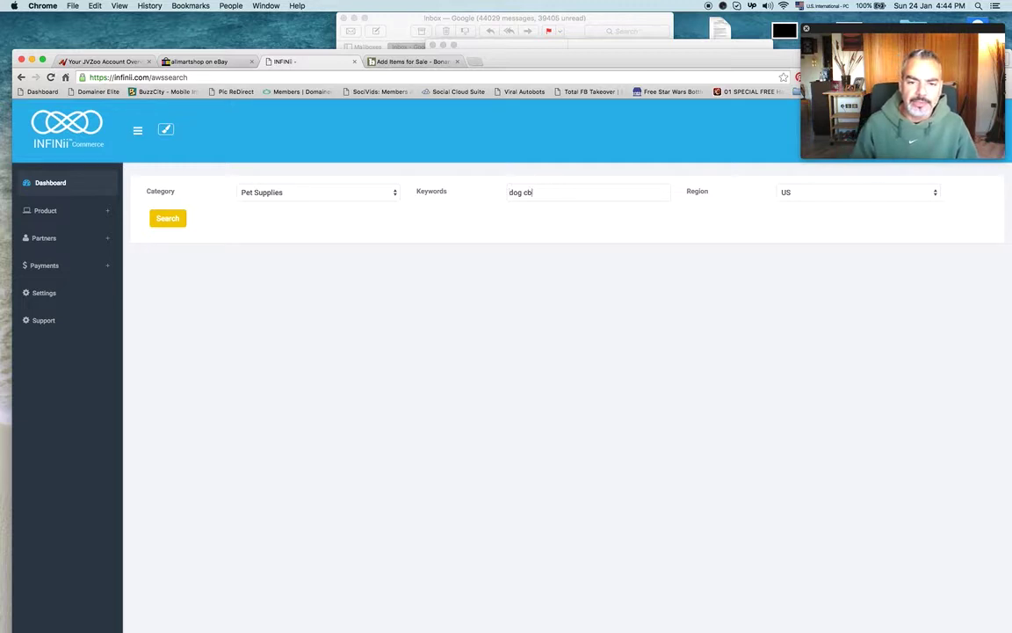
key("BackSpace")
key("BackSpace")
type("beds")
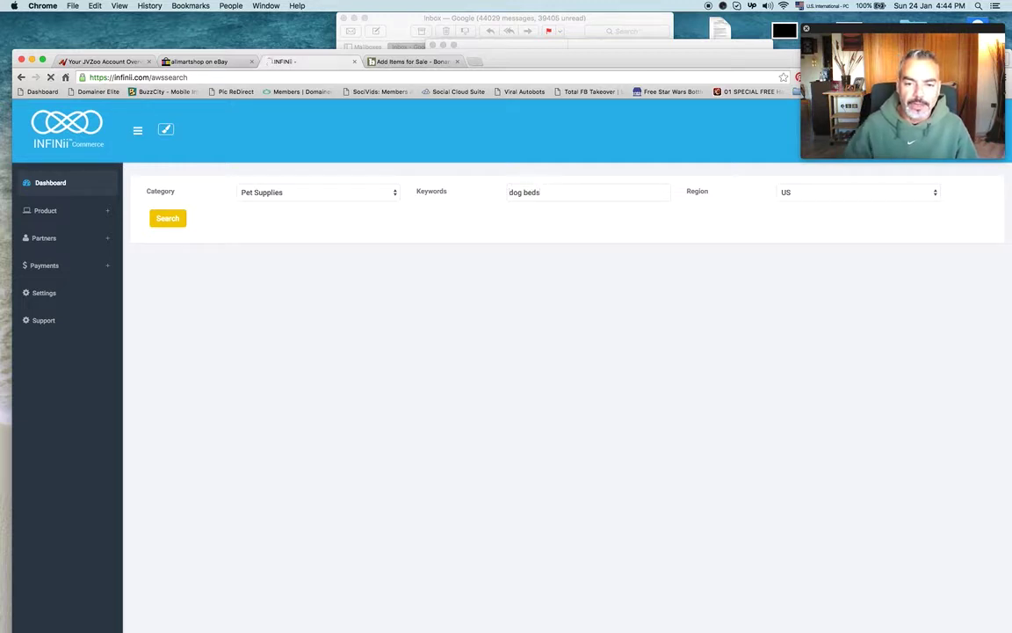
left_click(178, 219)
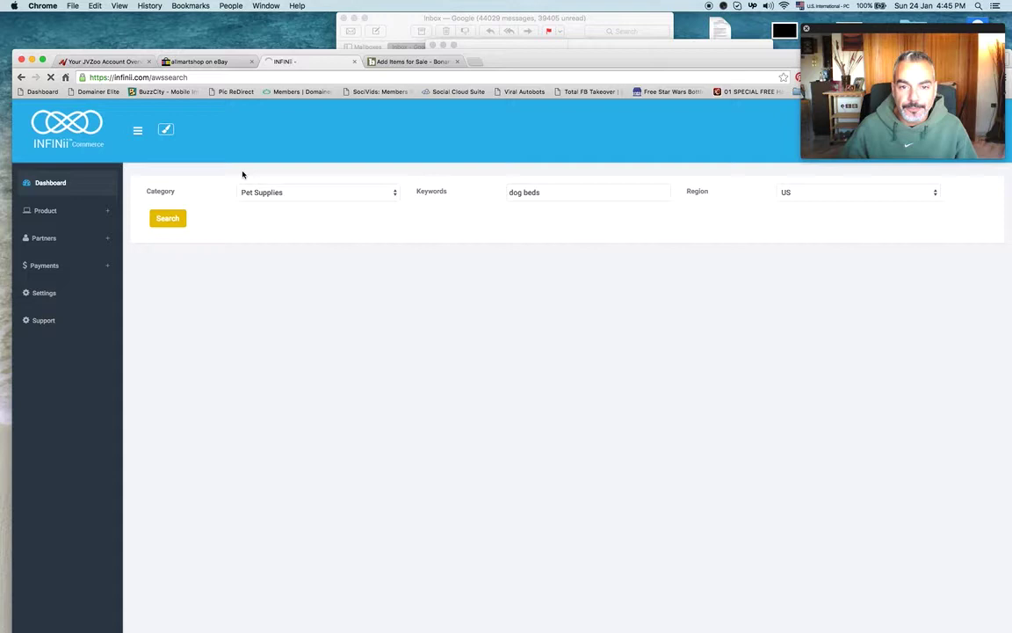
Review the dog bed results, led by the Merry Pet Wood Room at 73.21
left_click_drag(574, 59, 578, 33)
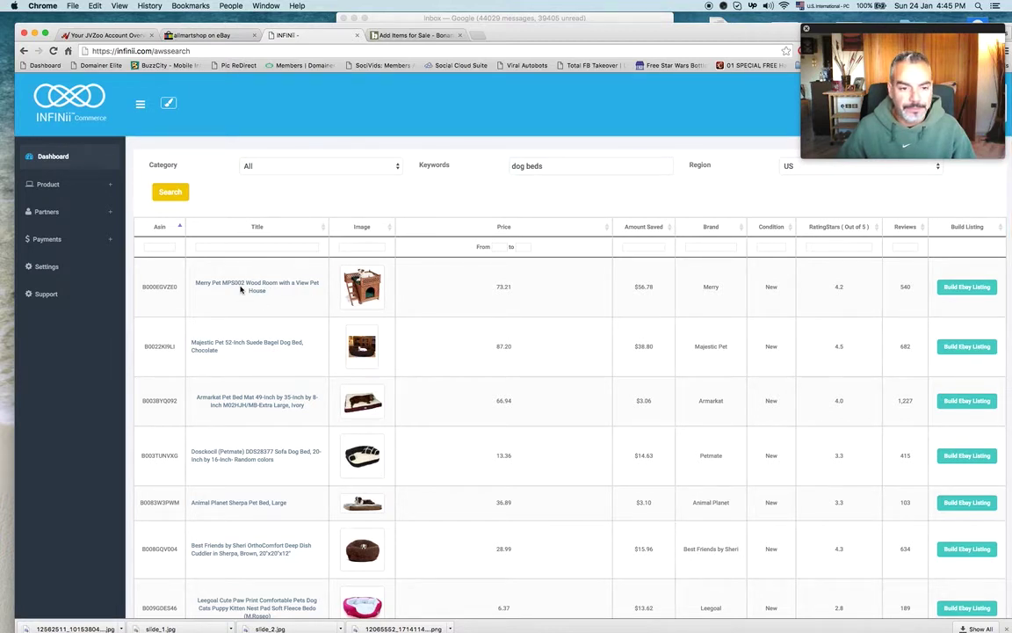
scroll(364, 321, "down", 1)
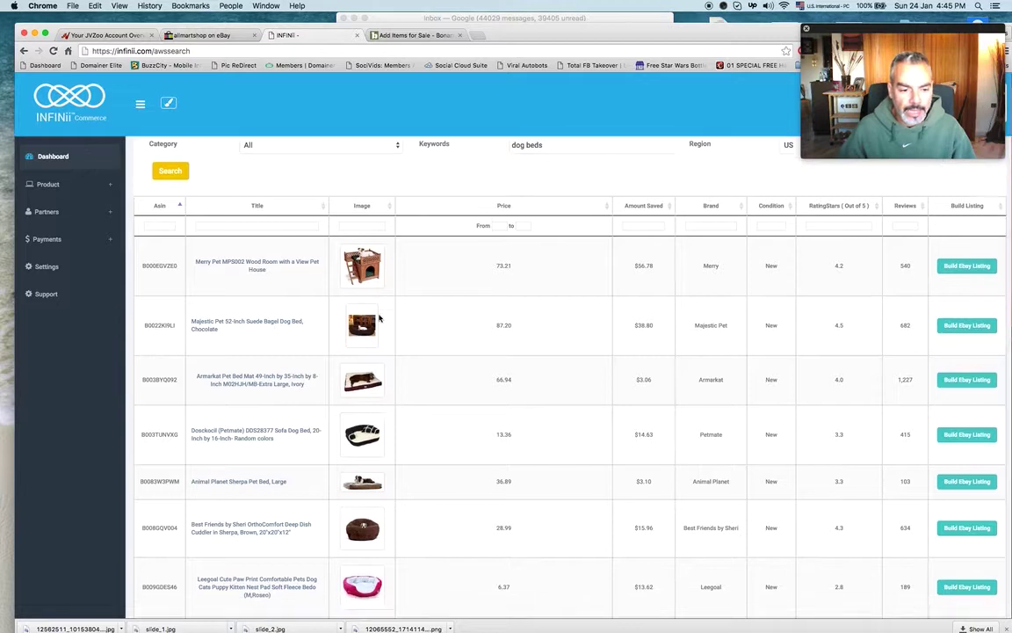
scroll(377, 317, "up", 1)
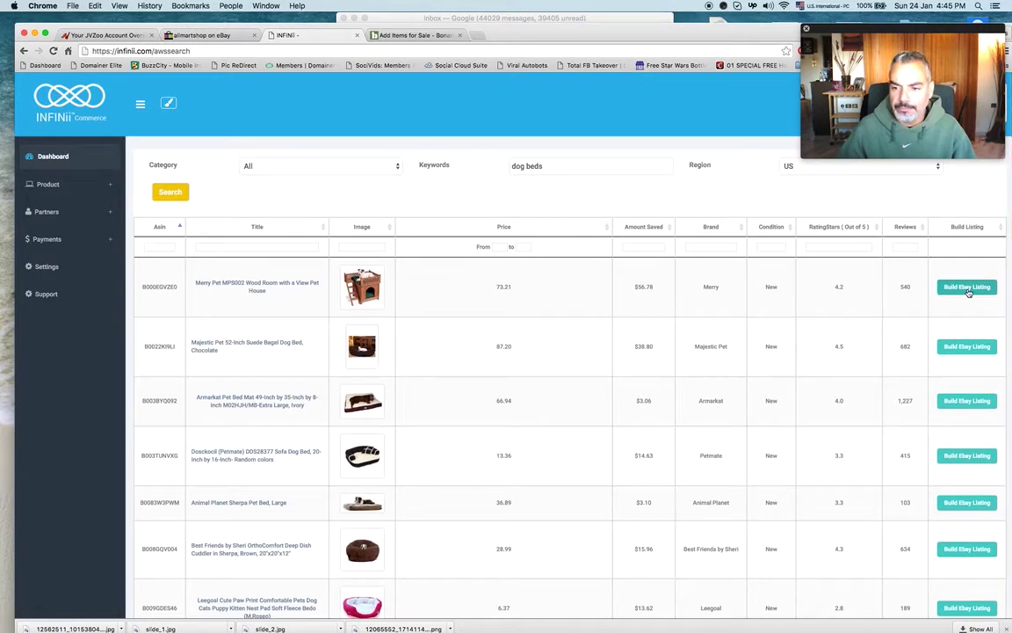
Build an eBay listing from the Merry Pet Wood Room row with keyword 'Pet House'
left_click(967, 288)
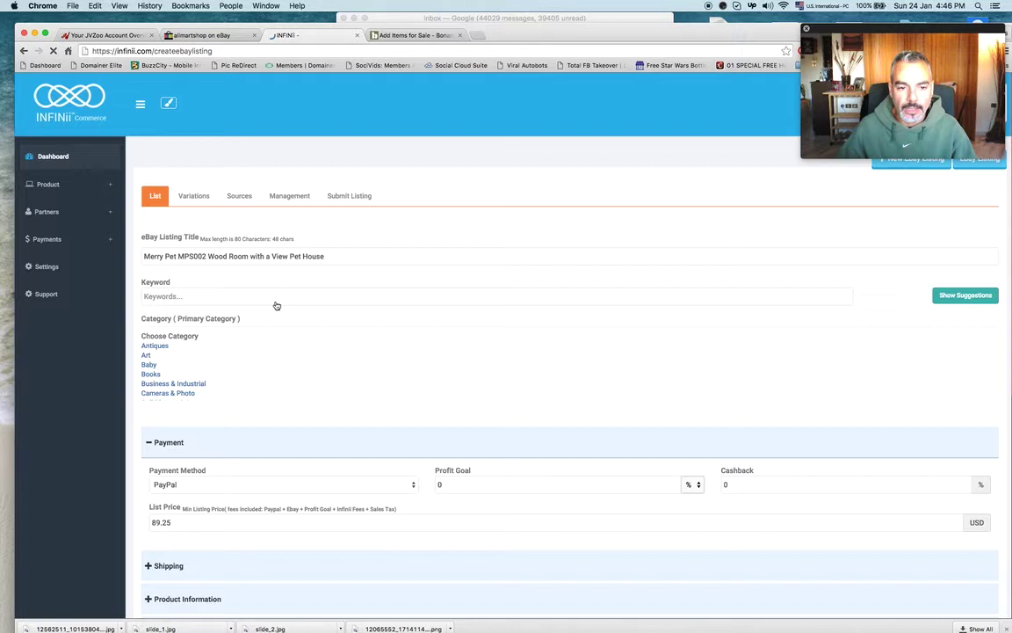
left_click(279, 297)
left_click(279, 297)
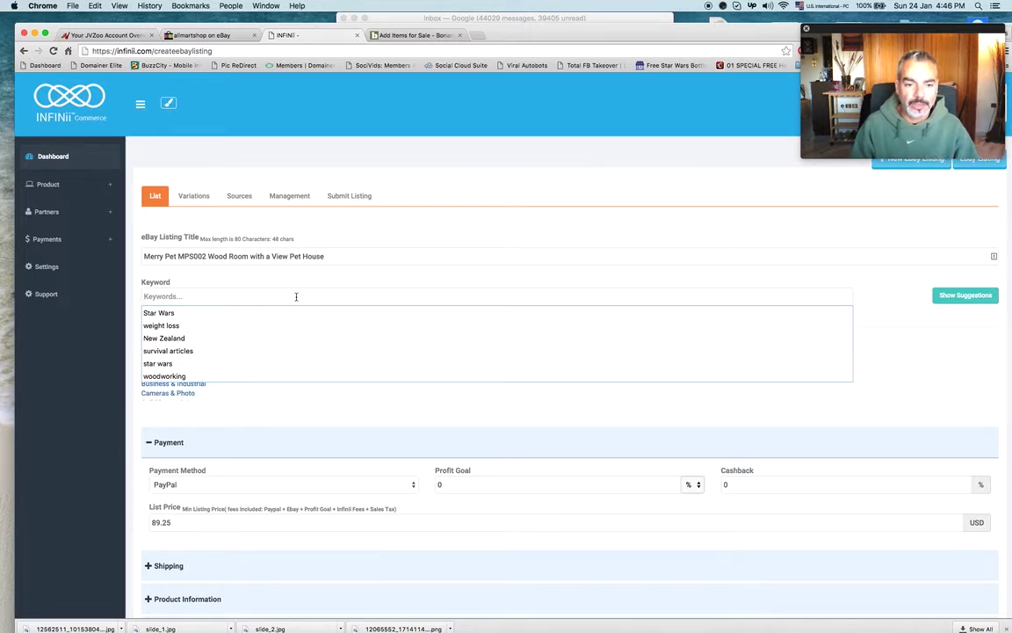
type("Pet House")
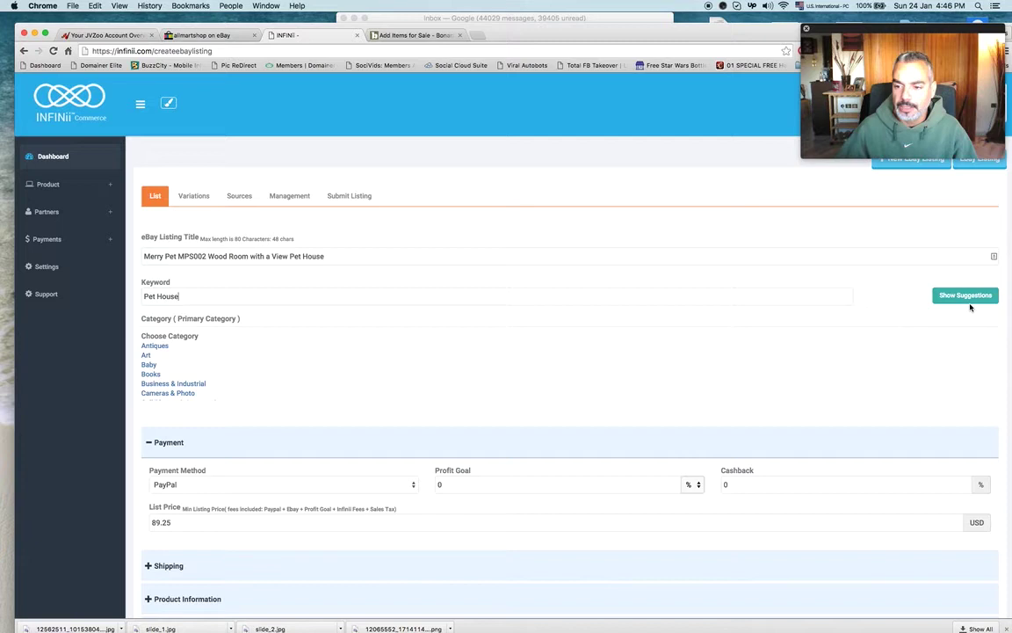
Load category and keyword suggestions for 'Pet House'
left_click(977, 296)
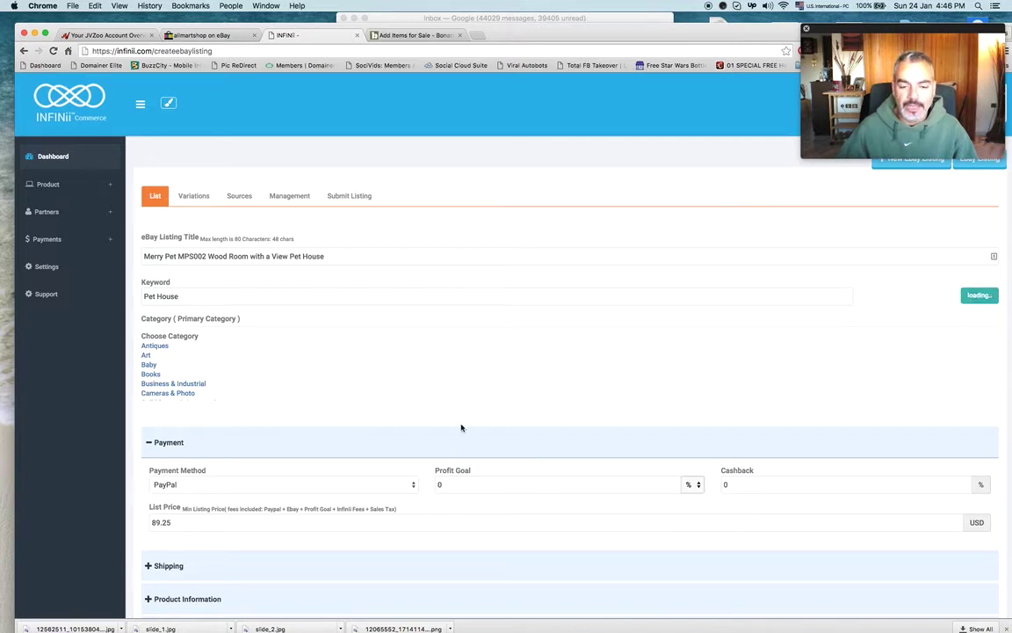
scroll(452, 384, "down", 5)
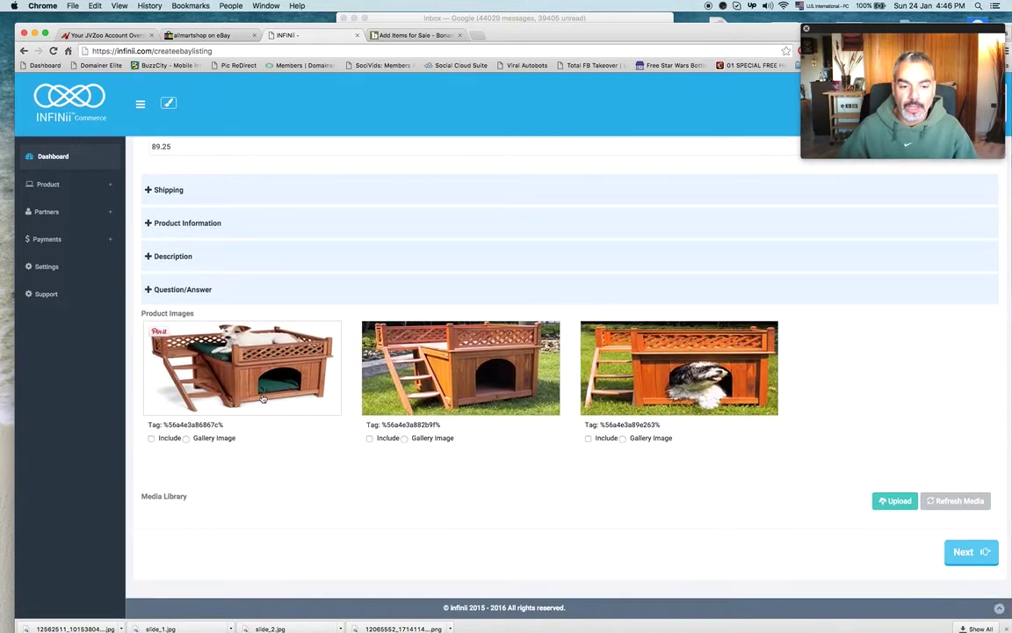
scroll(314, 402, "up", 5)
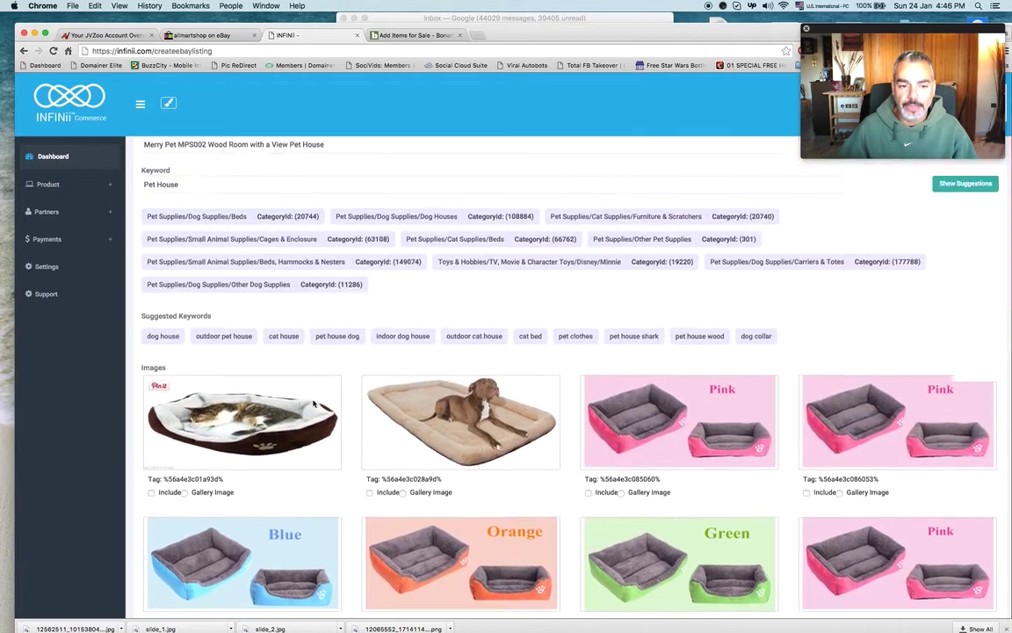
scroll(313, 403, "up", 2)
scroll(314, 403, "down", 10)
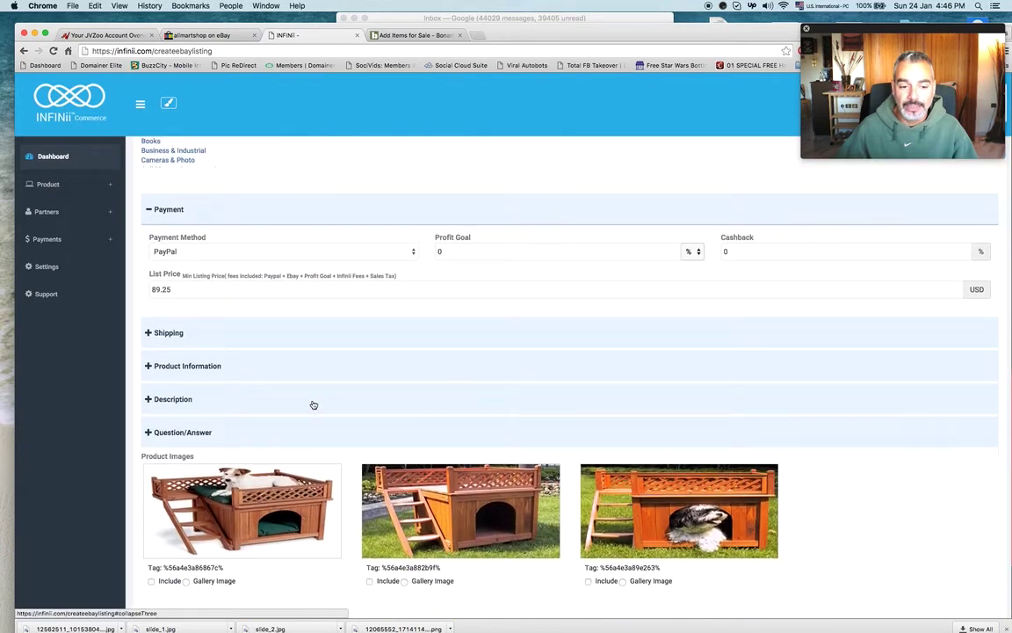
scroll(313, 404, "down", 2)
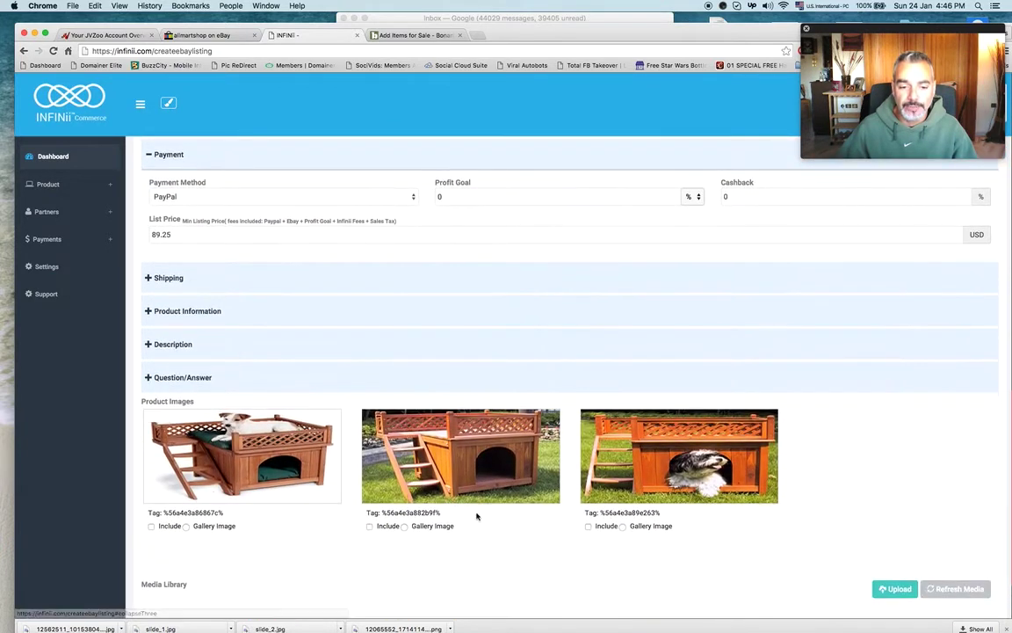
Include all three dog-house photos, with the first as the gallery image
left_click(151, 527)
left_click(185, 526)
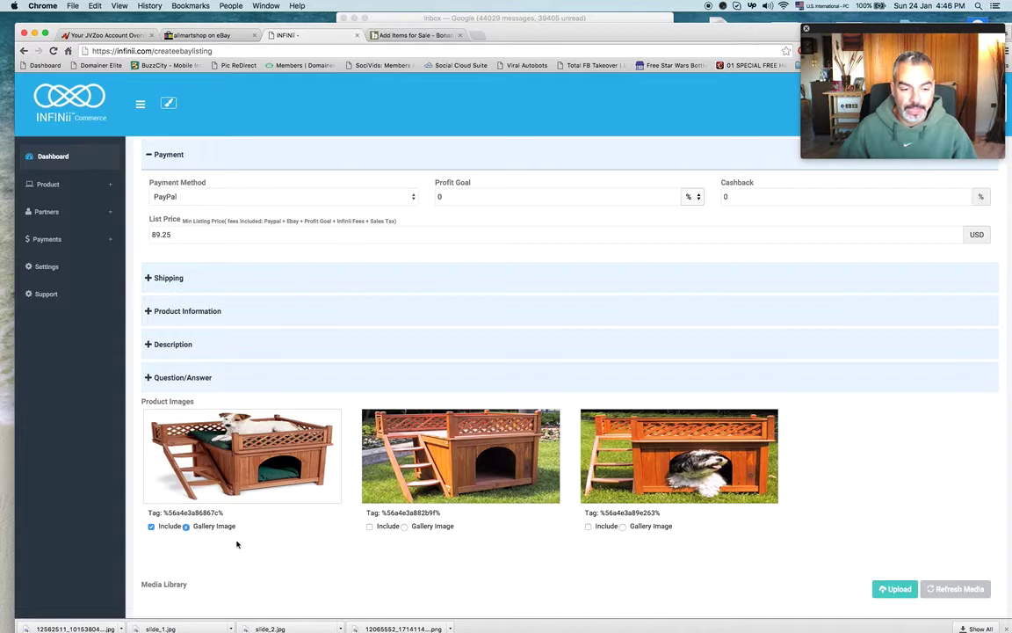
left_click(369, 527)
left_click(588, 526)
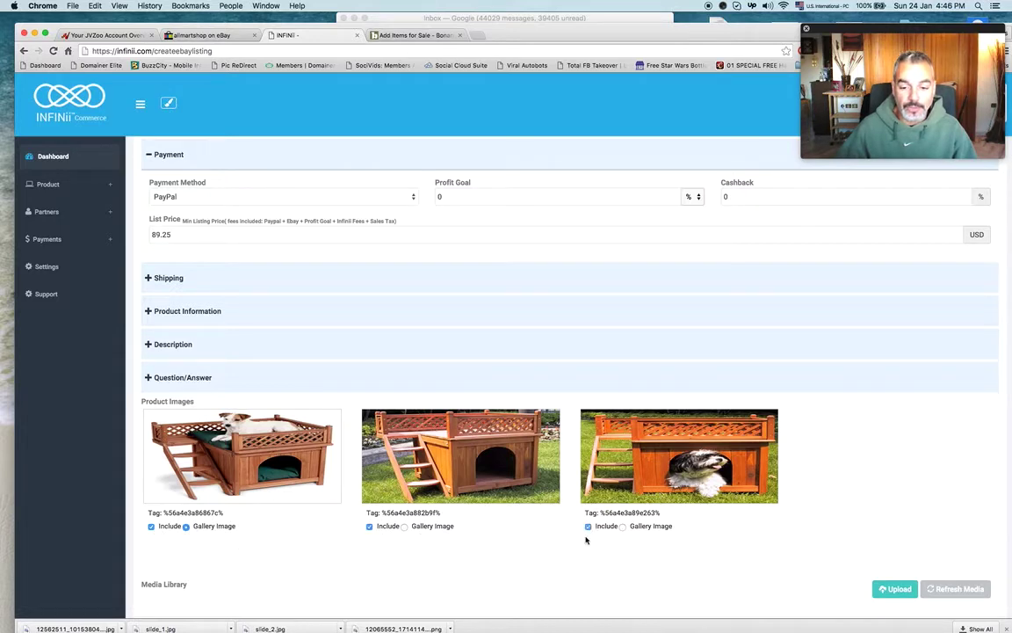
scroll(428, 455, "up", 15)
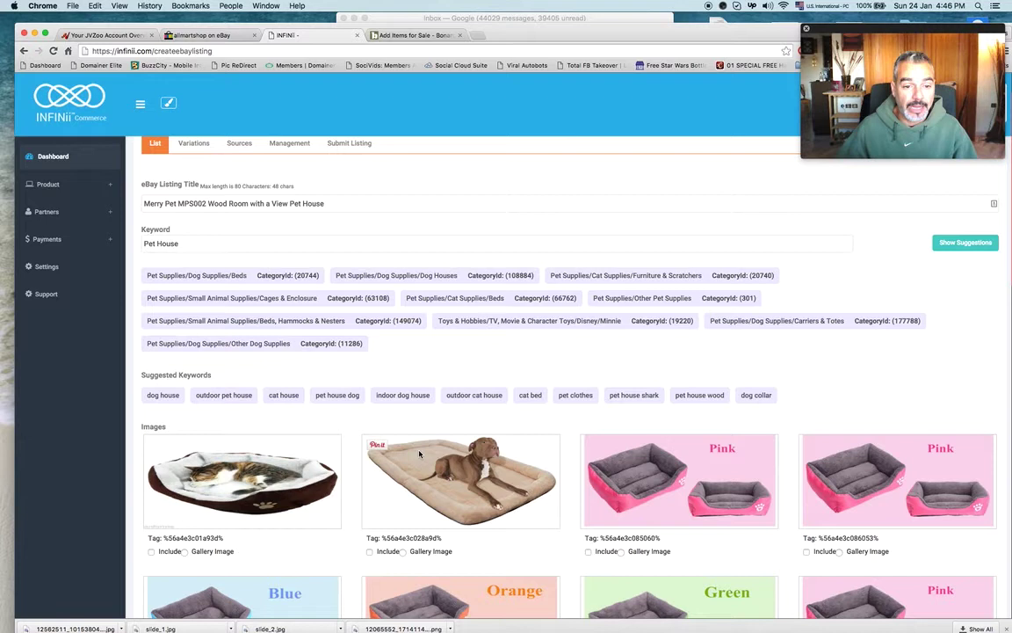
scroll(420, 454, "up", 2)
left_click(252, 294)
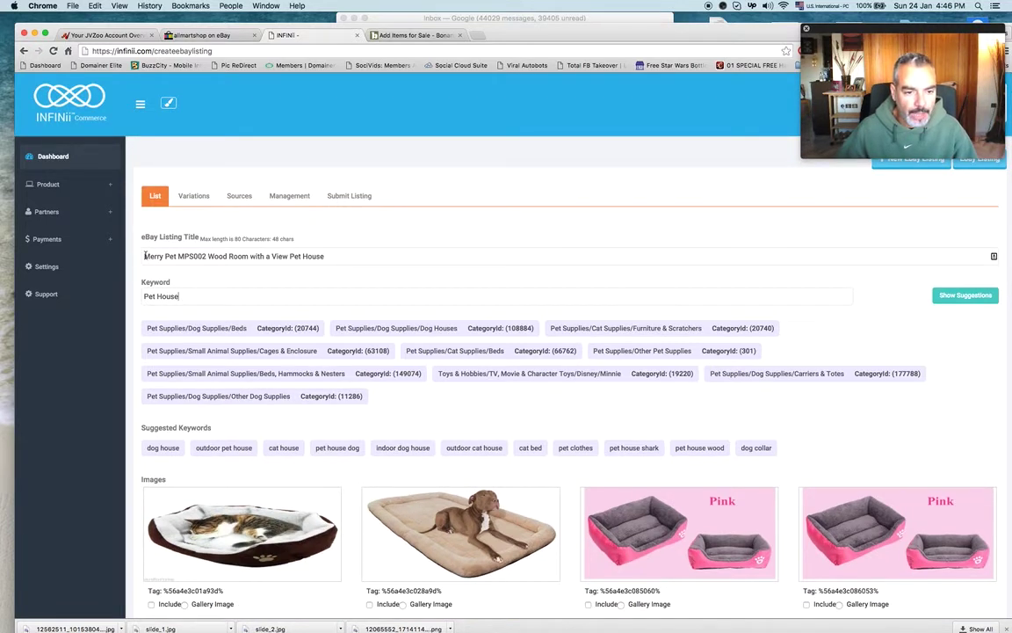
Replace the listing title with 'Dog House Outdoor Pet House Wood Pets', removing Merry and MPS002
left_click_drag(145, 256, 164, 254)
key("BackSpace")
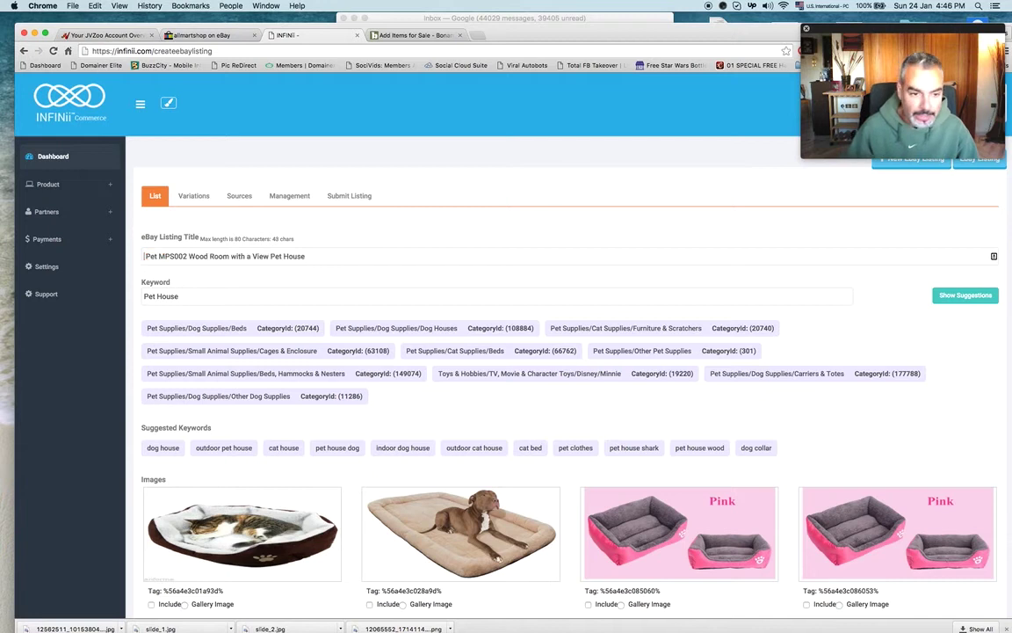
double_click(183, 256)
key("BackSpace")
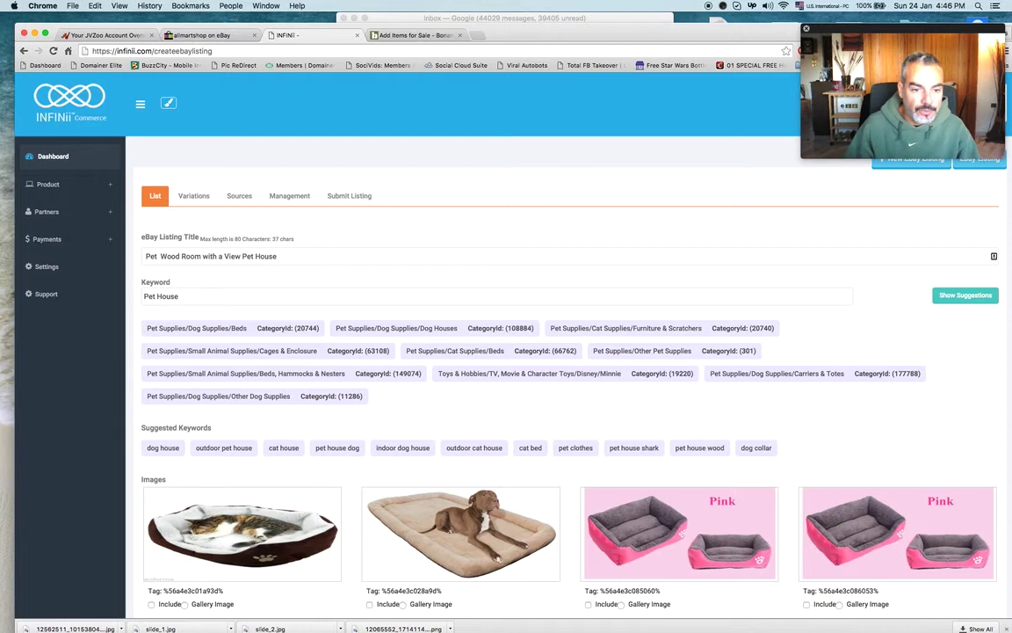
left_click(150, 255)
type("Dog Hous")
type("e")
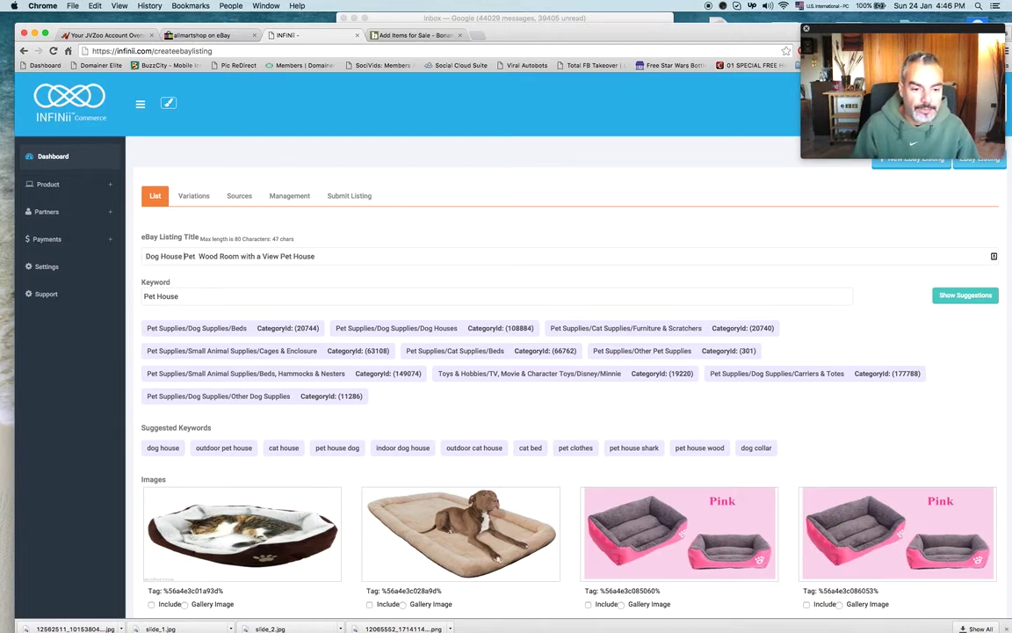
type(" Outdoor Pet House")
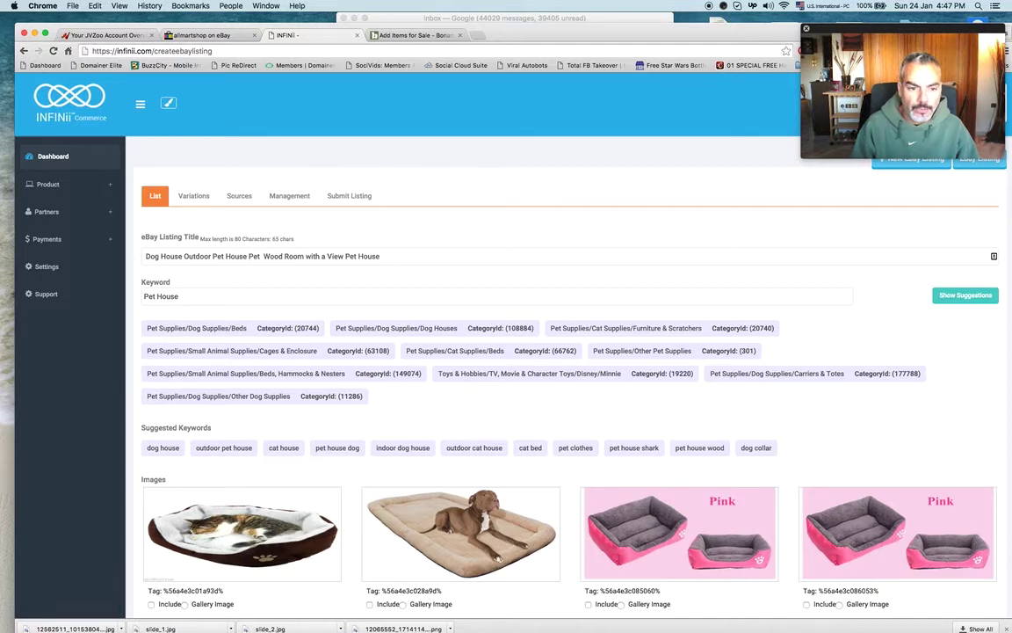
type(" Wood")
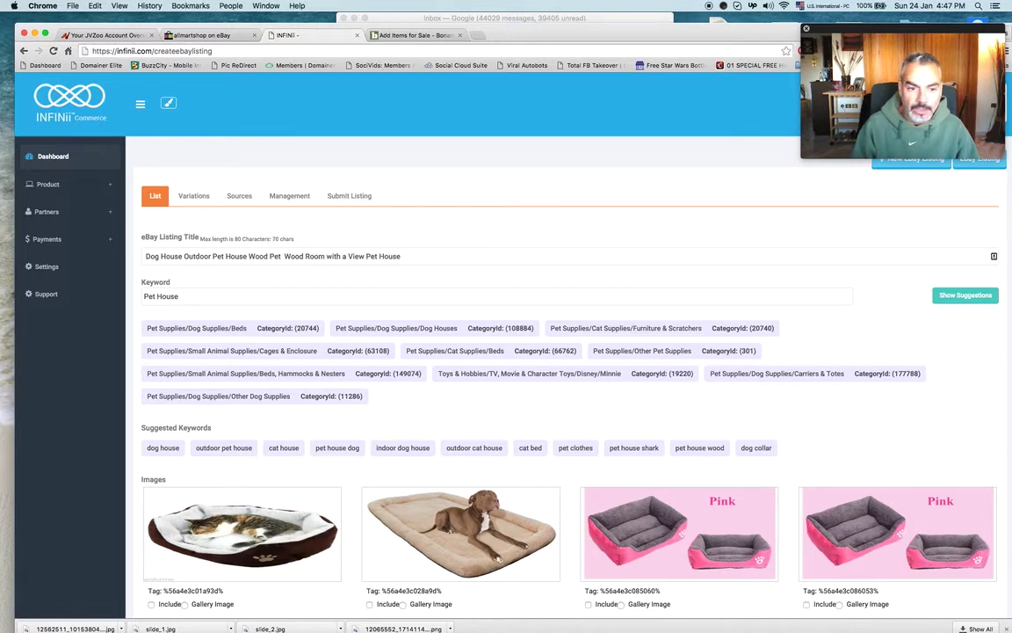
type(" Pet")
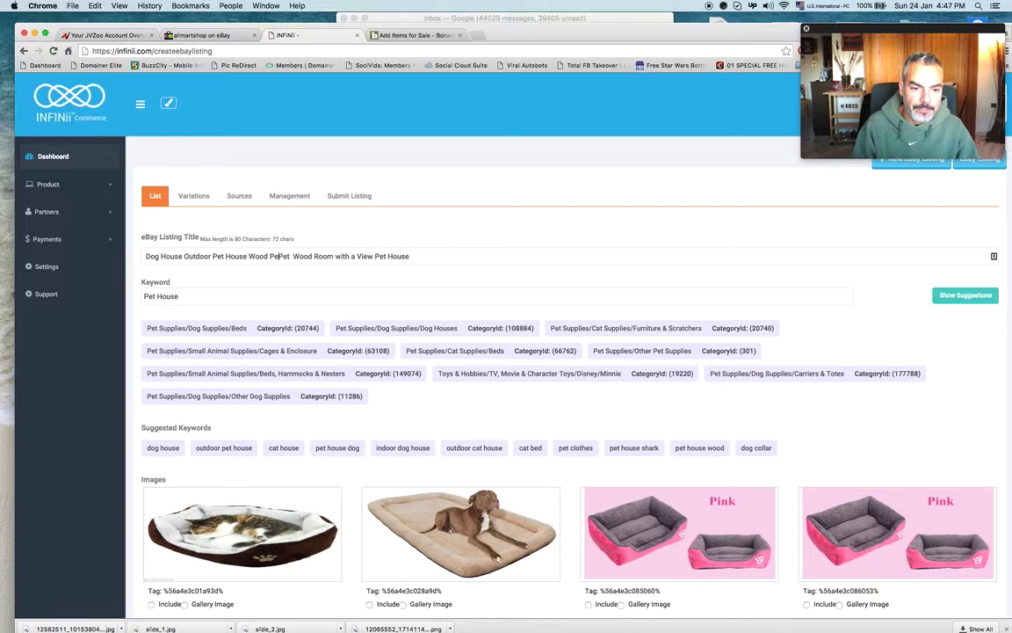
type("s")
key("Delete")
key("Delete")
key("Delete")
key("Delete")
key("Delete")
key("Delete")
key("Delete")
key("Delete")
key("Delete")
key("Delete")
key("Delete")
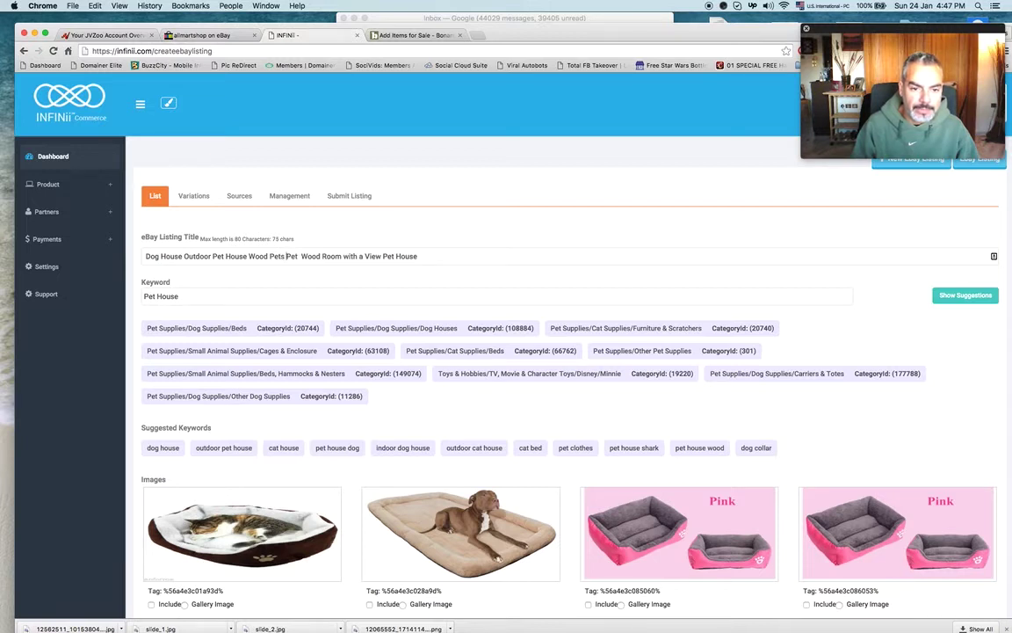
key("Delete")
key("Delete")
key("Delete")
key("Delete")
key("Delete")
key("Delete")
key("Delete")
key("Delete")
key("Delete")
key("Delete")
key("Delete")
key("Delete")
key("Delete")
key("Delete")
key("Delete")
key("Delete")
key("Delete")
key("Delete")
key("Delete")
key("Delete")
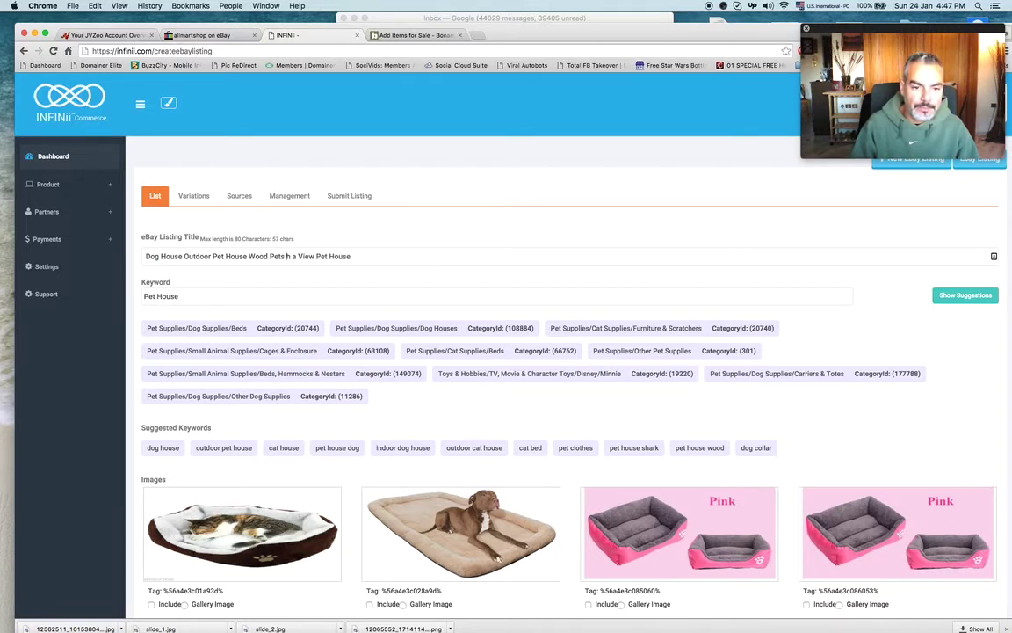
key("Delete")
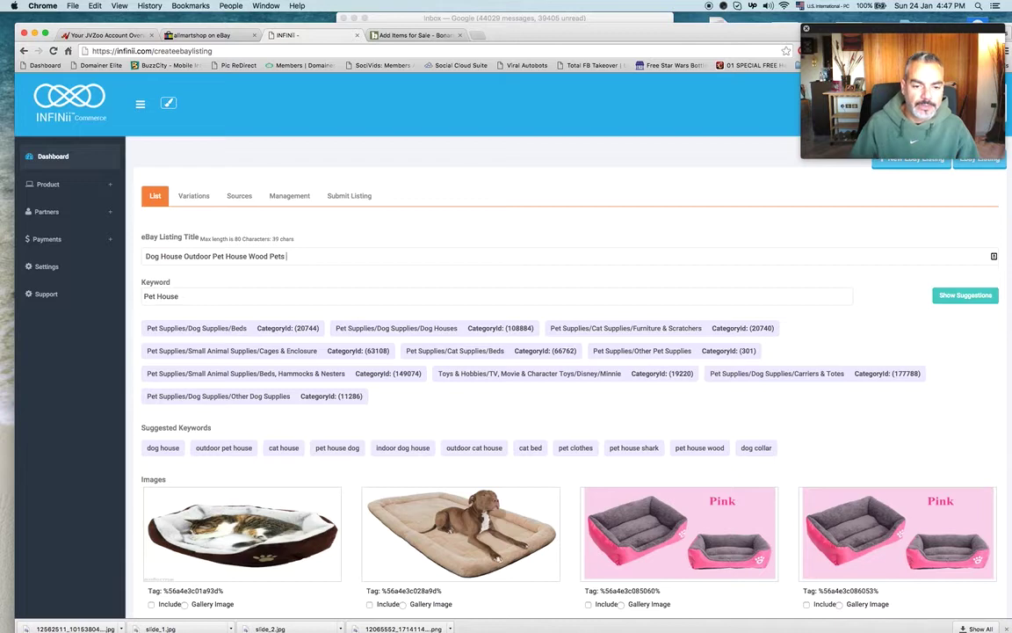
Switch the profit goal unit to dollars and enter 20
scroll(355, 391, "down", 2)
scroll(362, 456, "up", 1)
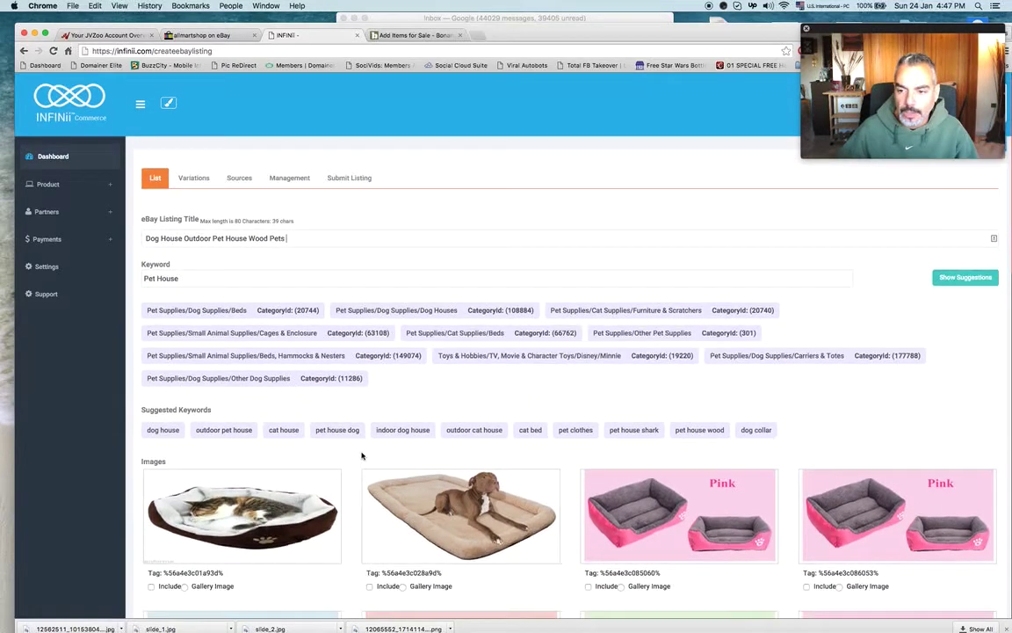
scroll(362, 455, "down", 10)
scroll(364, 455, "down", 2)
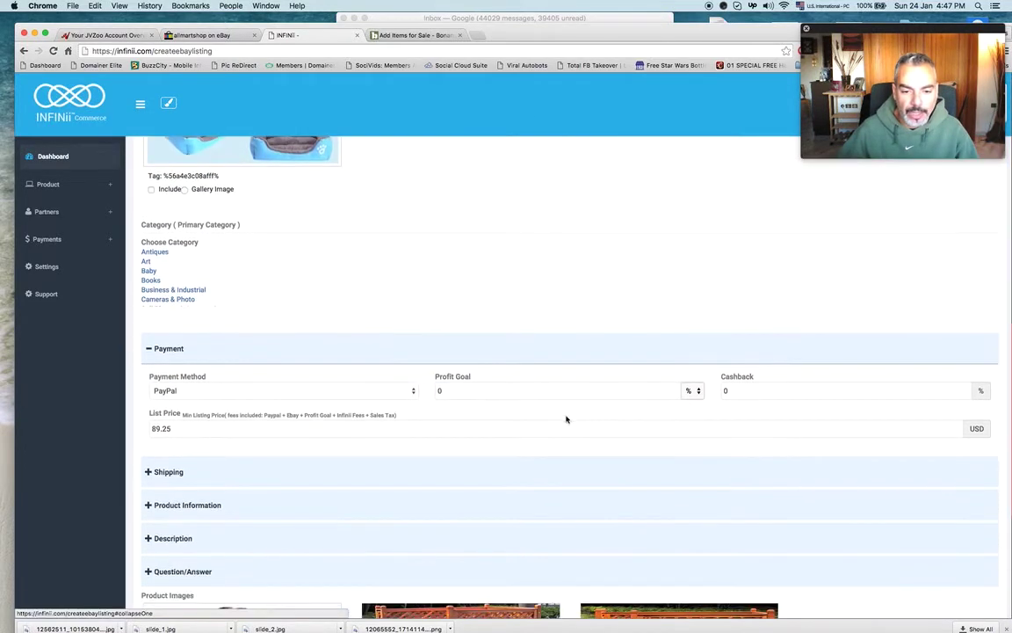
left_click(691, 391)
left_click(690, 402)
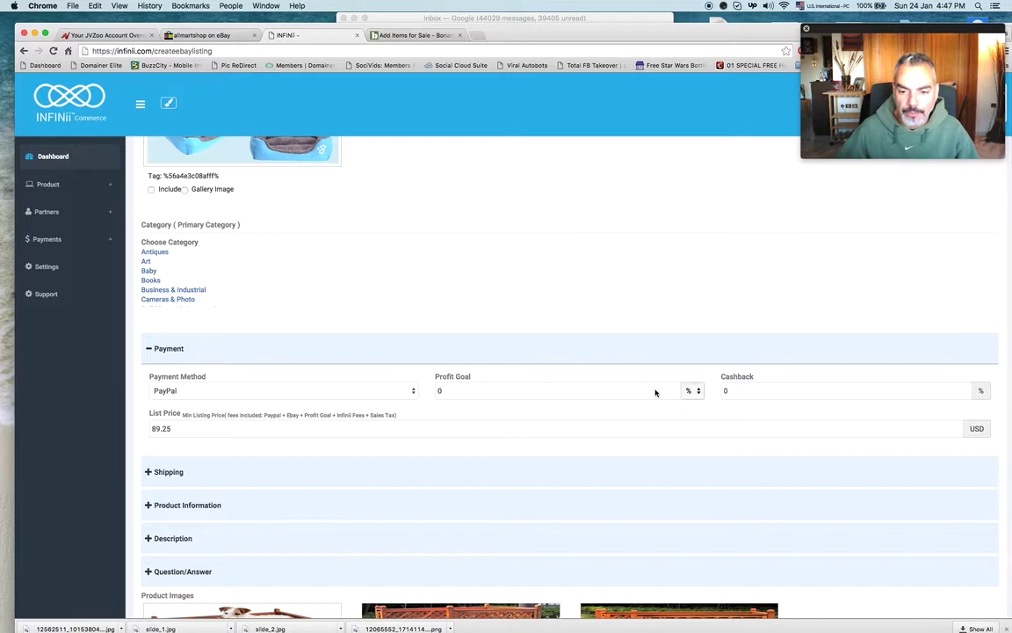
left_click(651, 389)
left_click(454, 389)
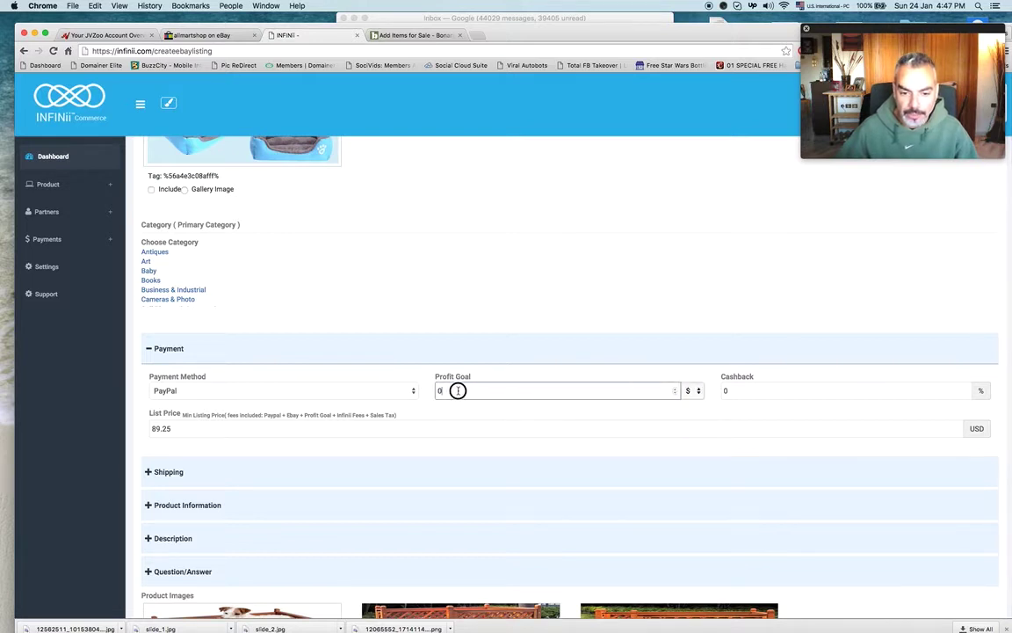
key("BackSpace")
type("20")
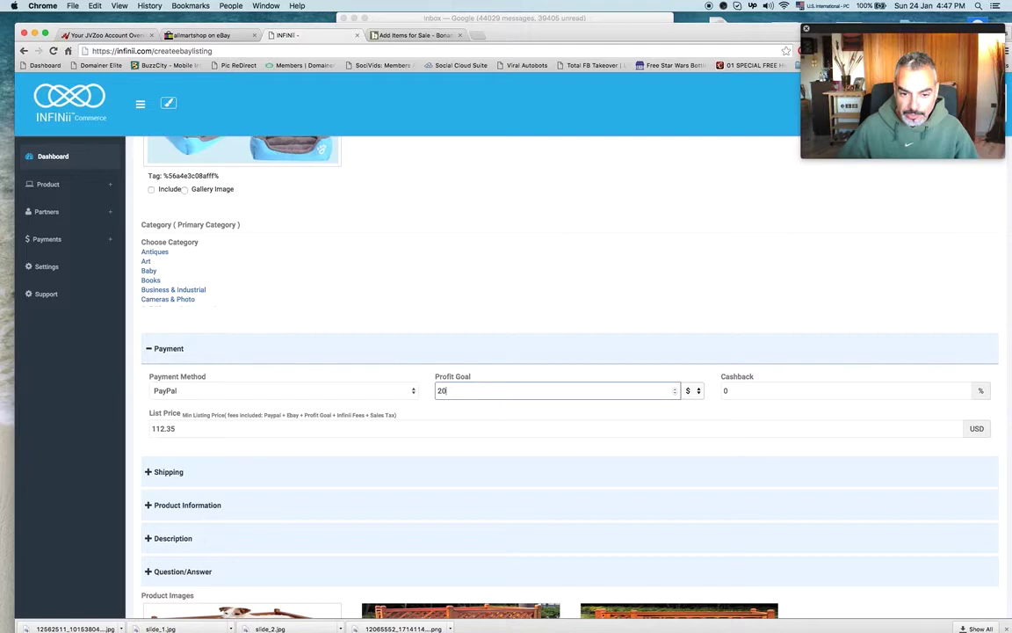
Check that the list price has updated to 112.35 USD
scroll(468, 408, "down", 3)
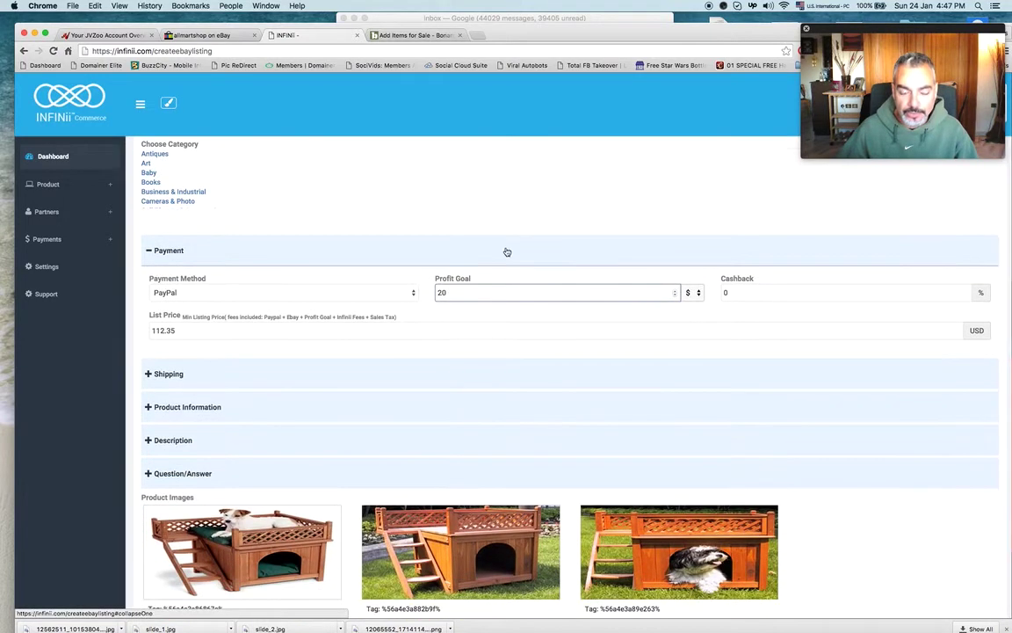
scroll(457, 292, "down", 2)
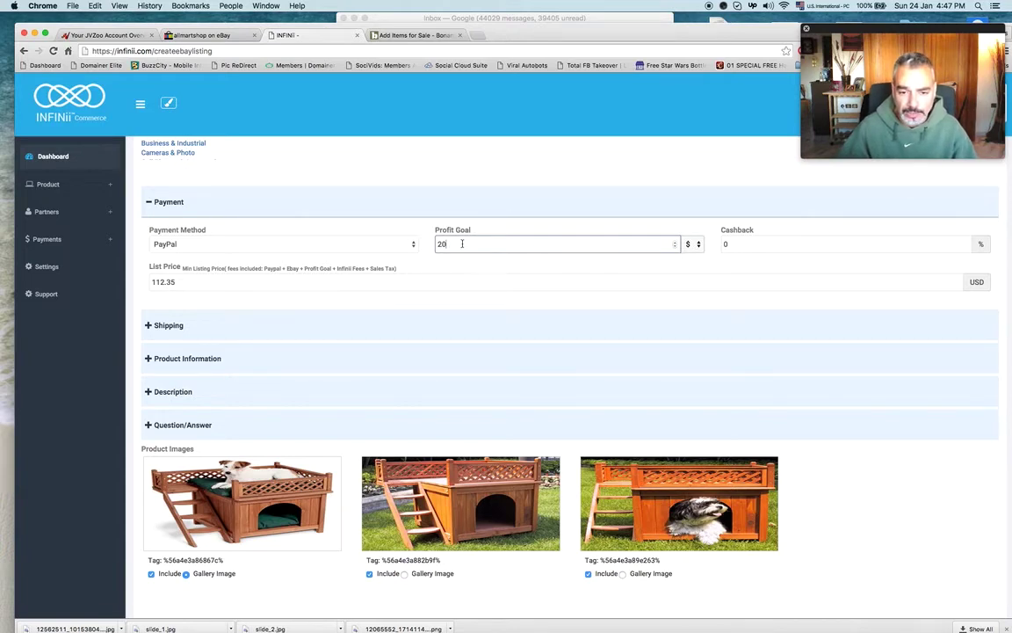
scroll(460, 264, "down", 5)
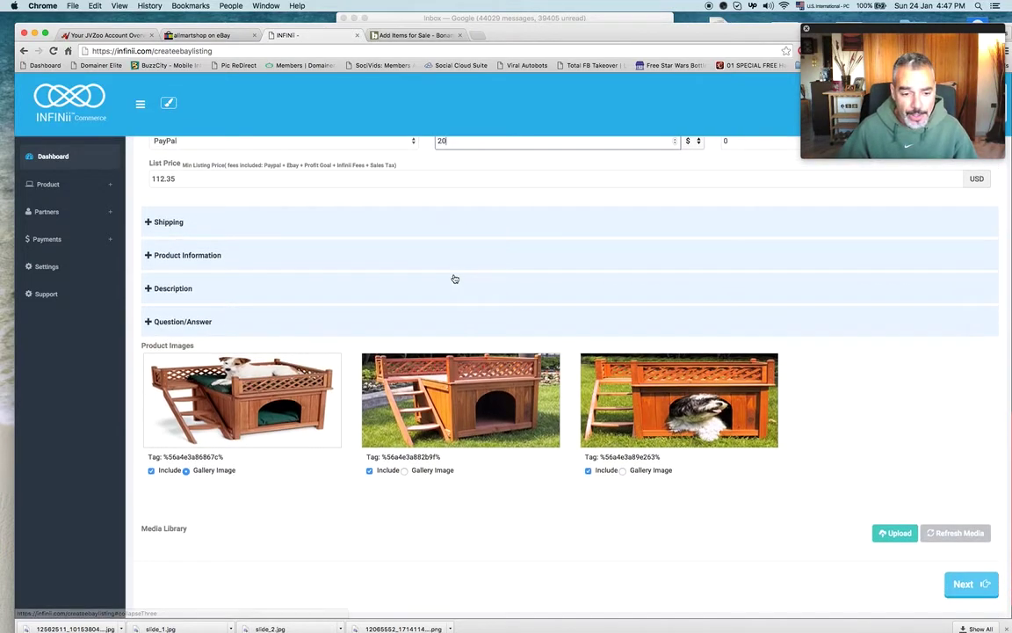
scroll(451, 282, "up", 5)
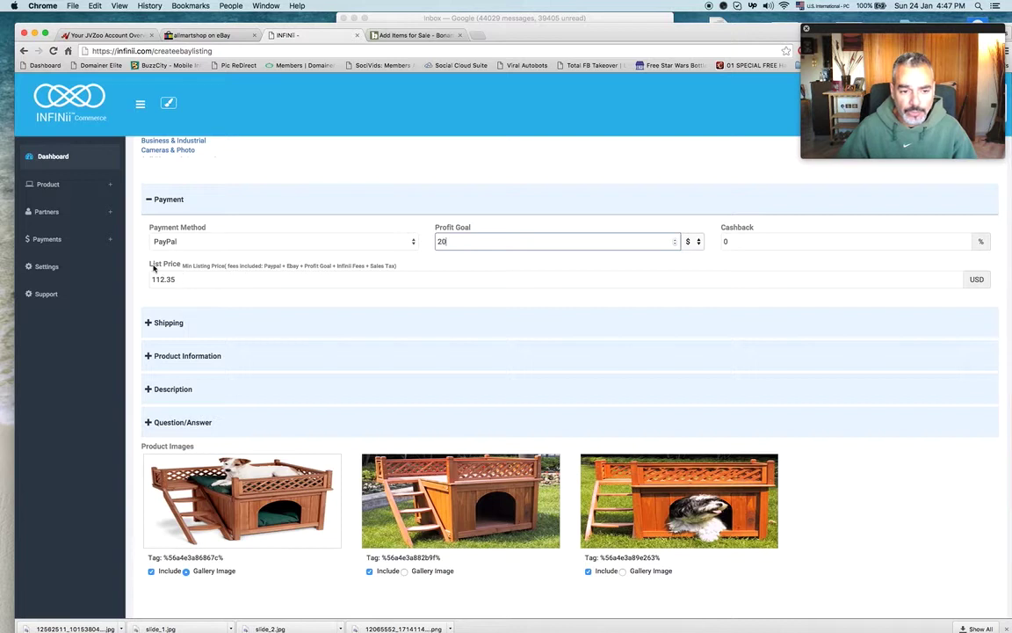
left_click_drag(190, 268, 421, 272)
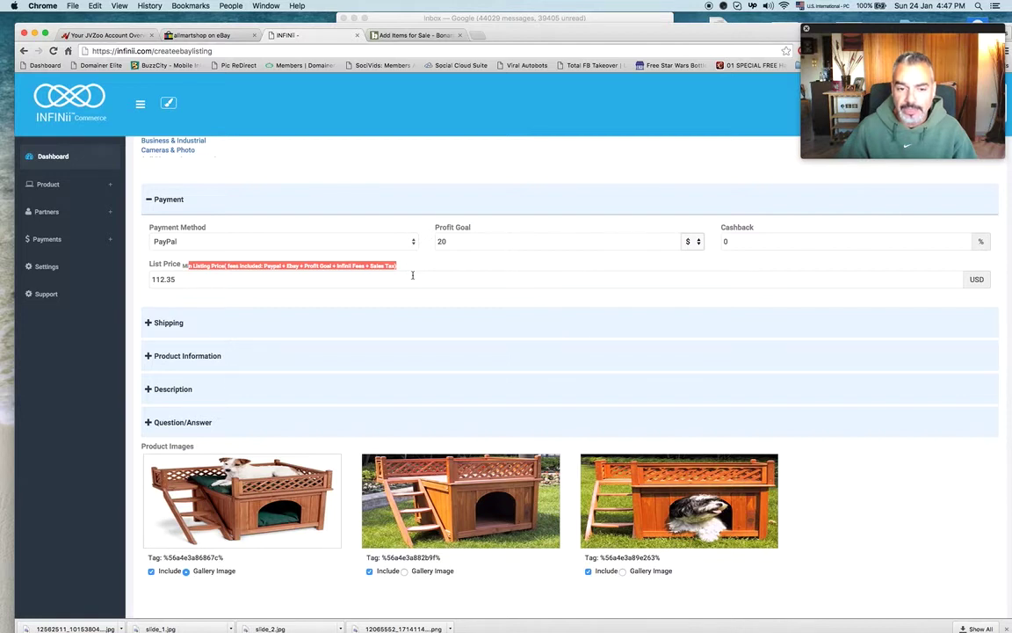
left_click_drag(249, 274, 151, 280)
left_click(243, 281)
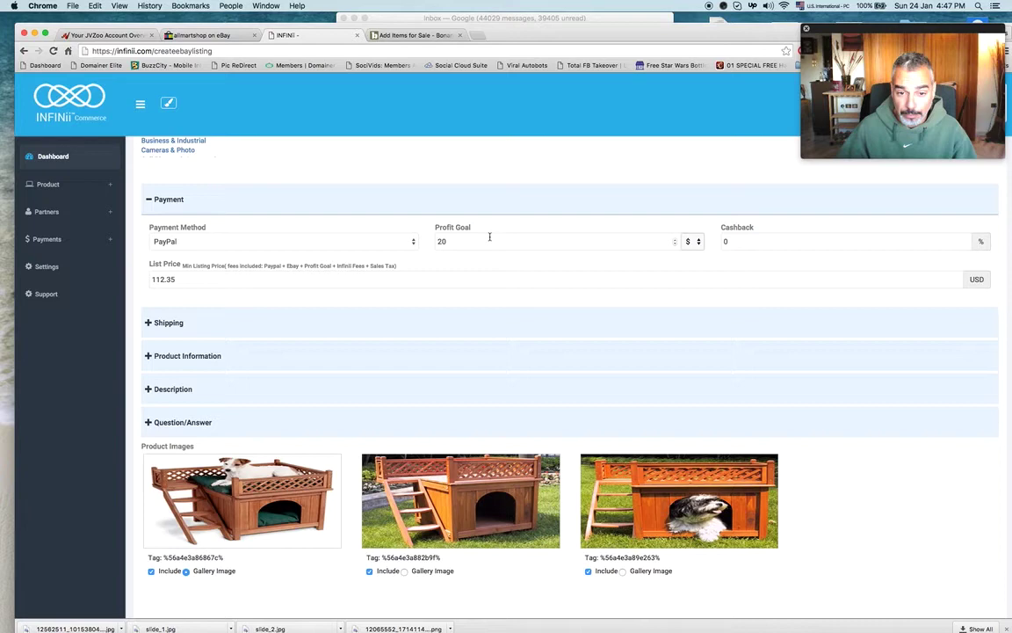
left_click(155, 278)
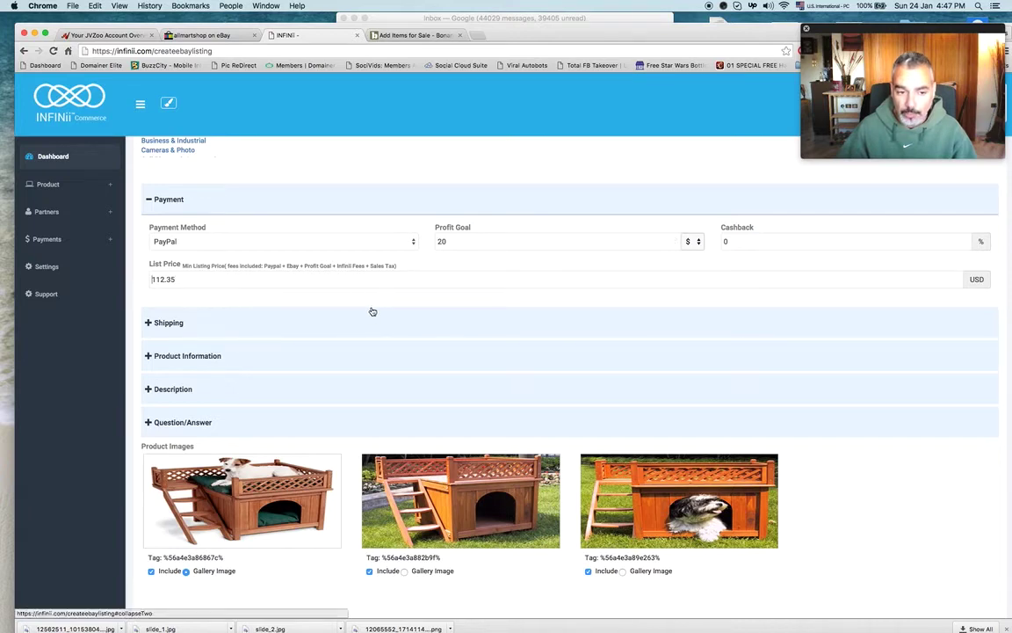
scroll(373, 311, "down", 5)
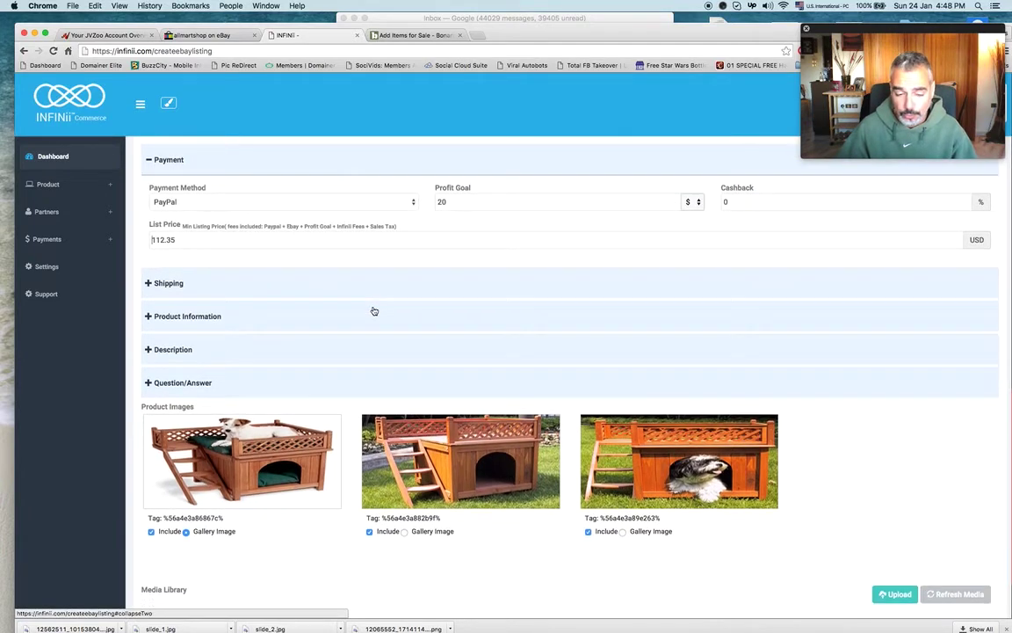
scroll(755, 397, "up", 6)
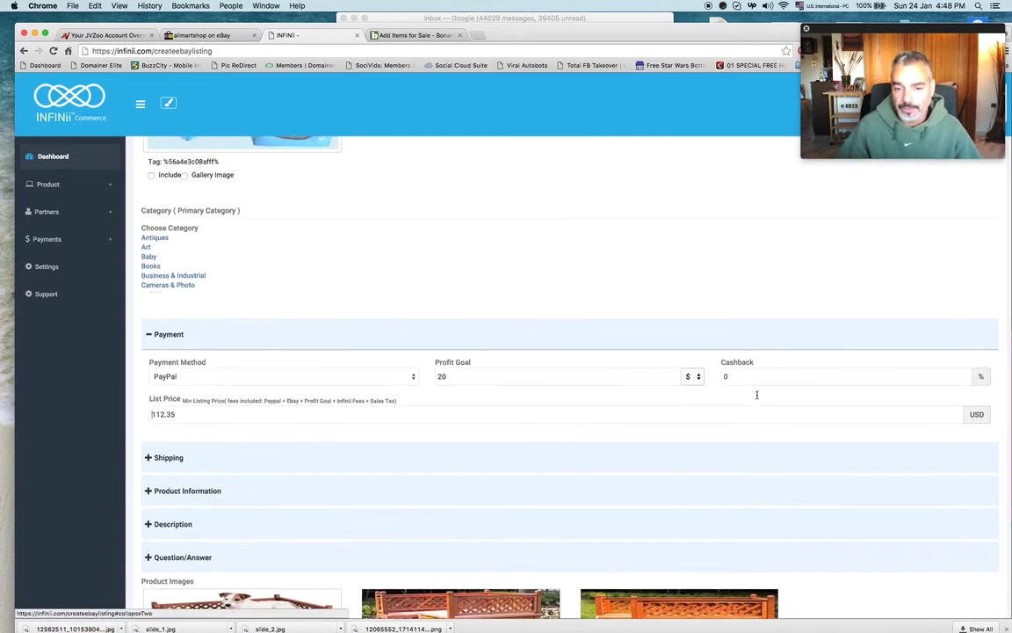
scroll(757, 396, "down", 3)
scroll(756, 395, "down", 3)
Advance to the Variations step, then return to the List step
left_click(960, 549)
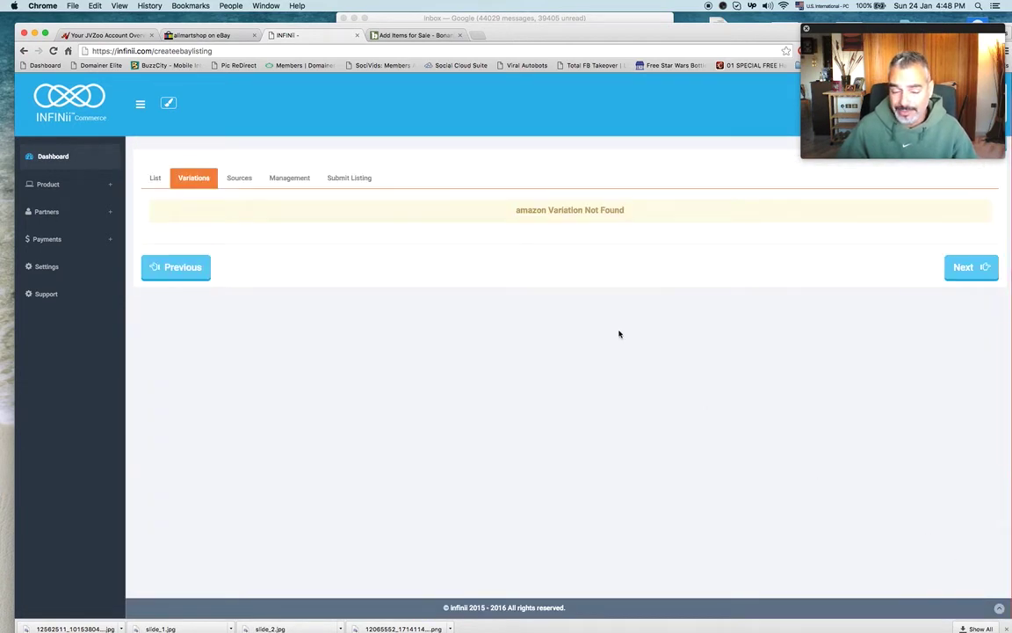
left_click(155, 177)
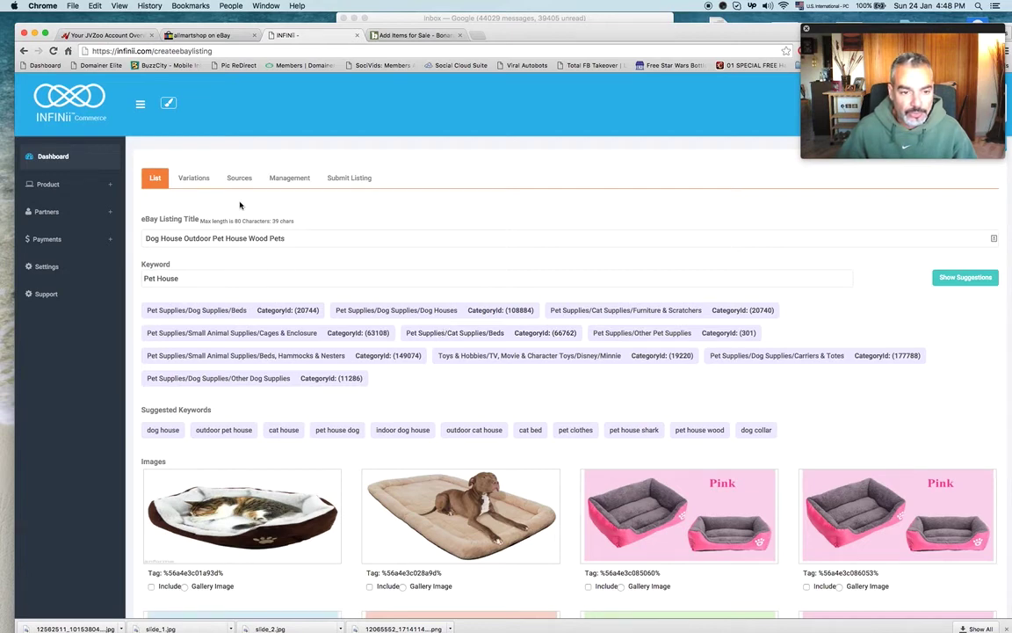
scroll(246, 304, "down", 5)
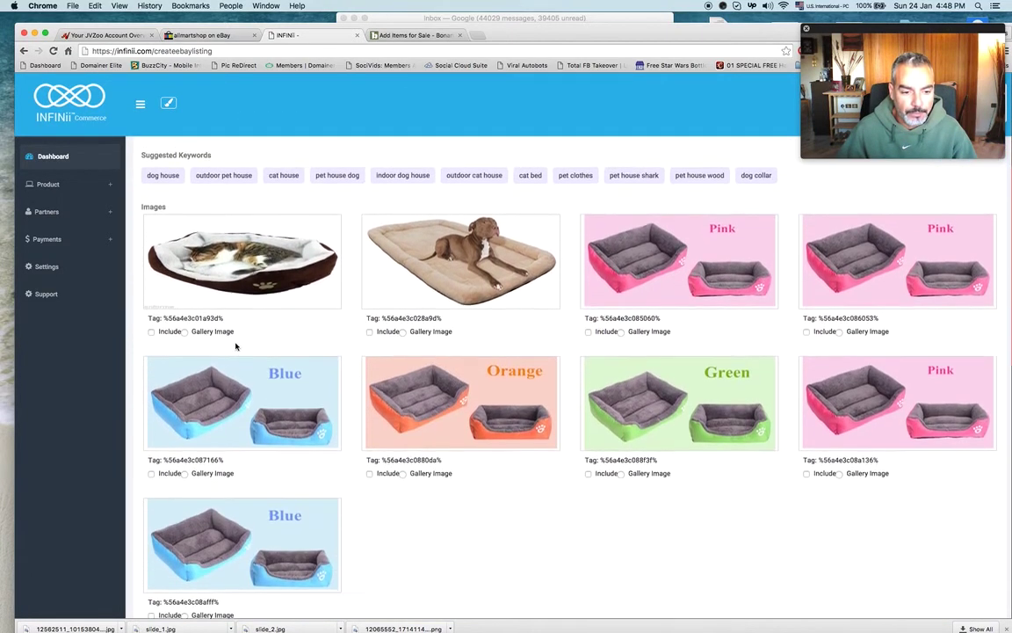
scroll(235, 345, "up", 5)
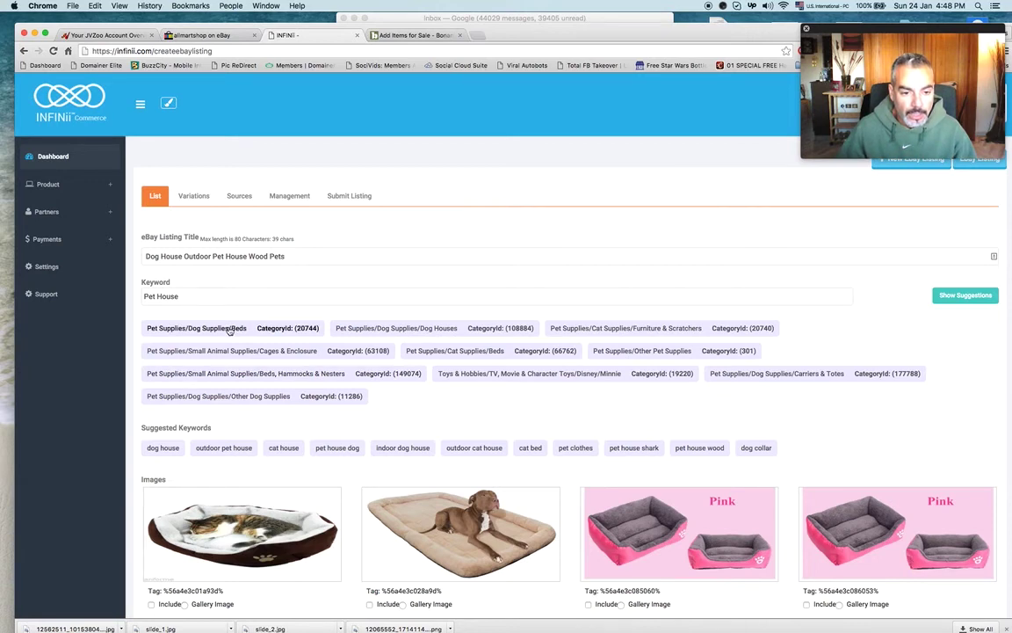
scroll(230, 330, "down", 10)
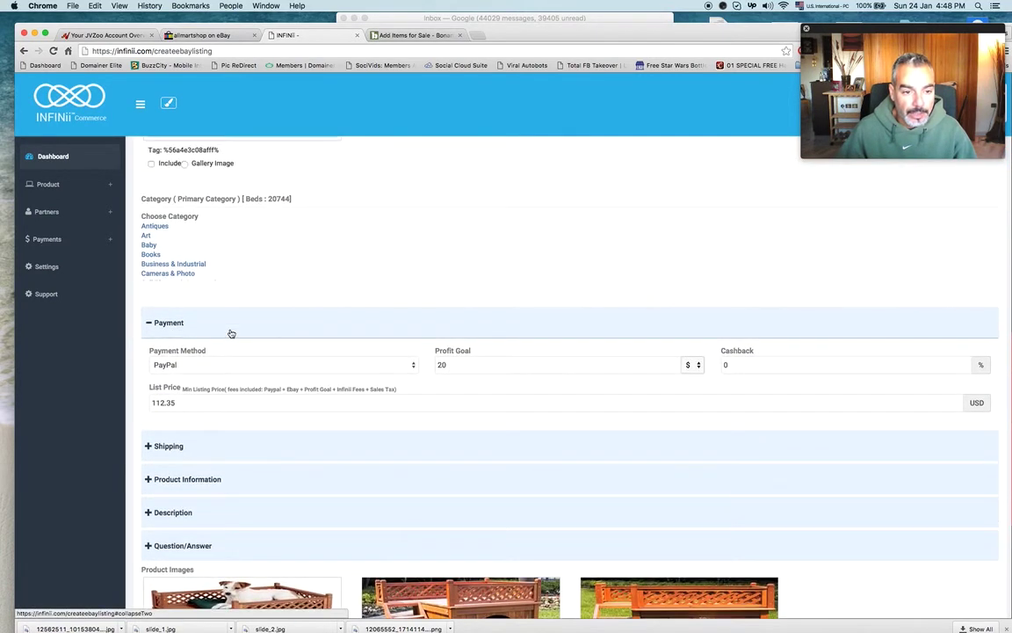
scroll(186, 233, "down", 5)
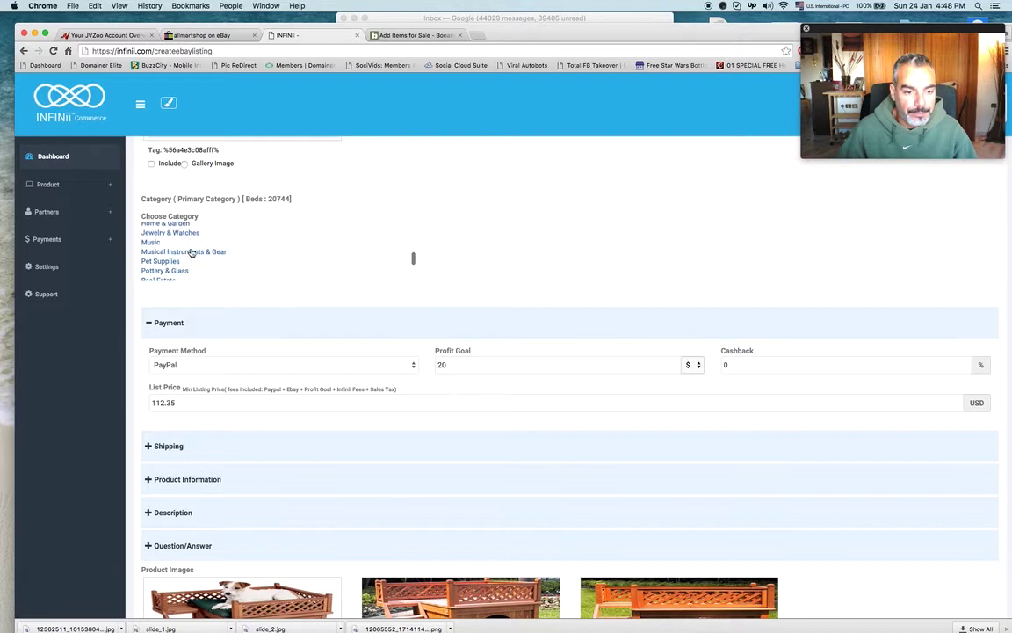
Set the primary category to Pet Supplies › Dog Supplies › Beds
left_click(167, 264)
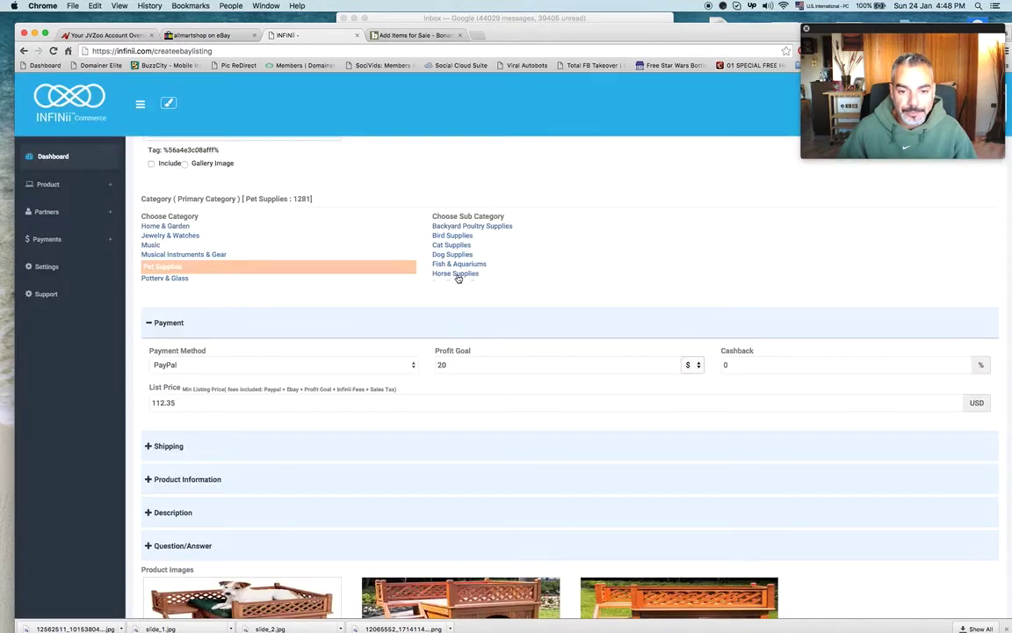
left_click(470, 255)
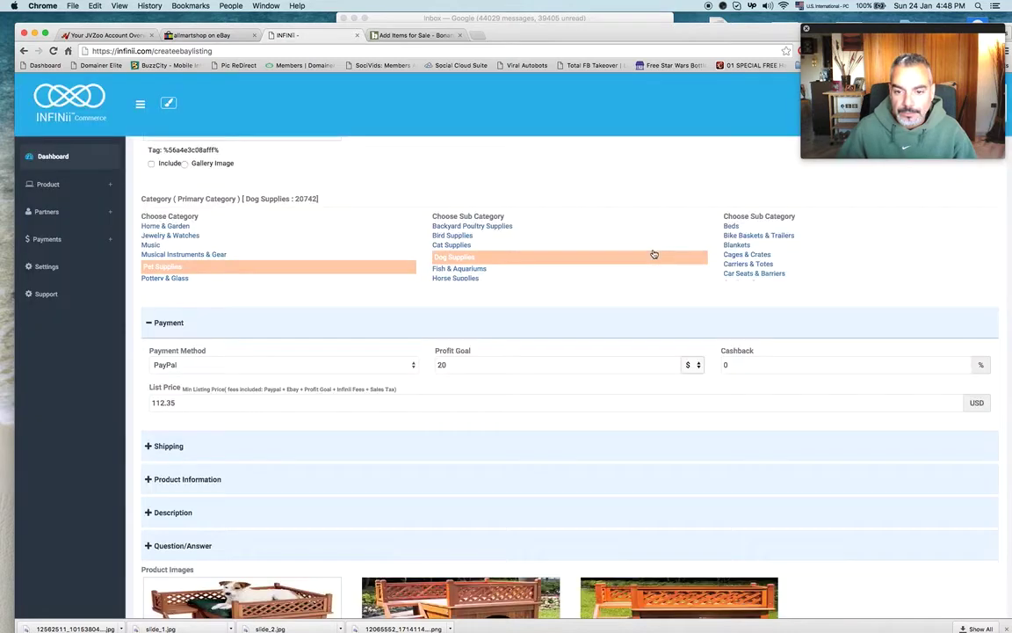
left_click(731, 229)
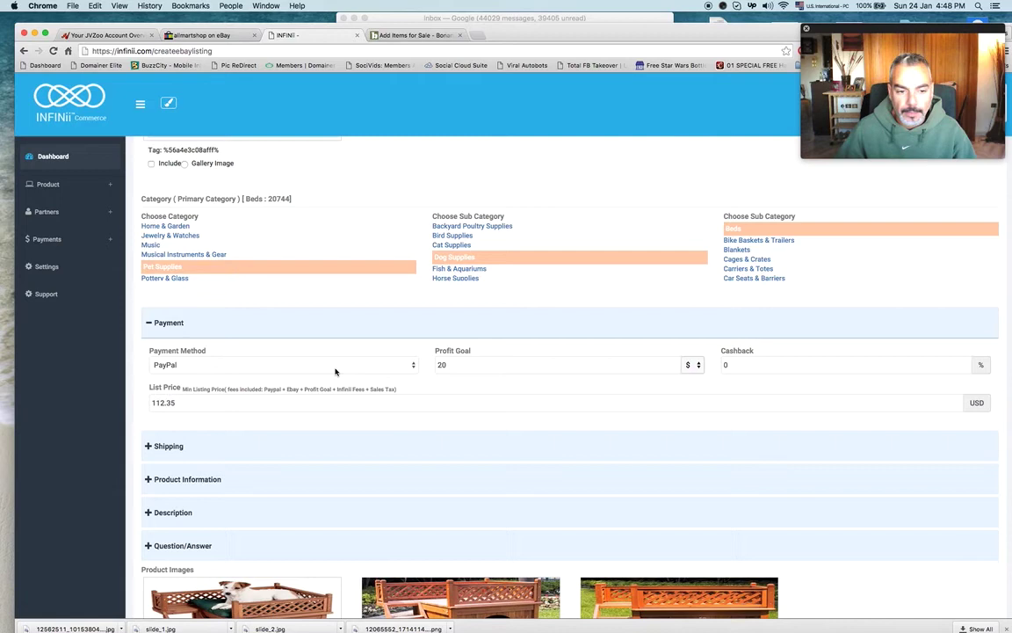
scroll(343, 359, "down", 4)
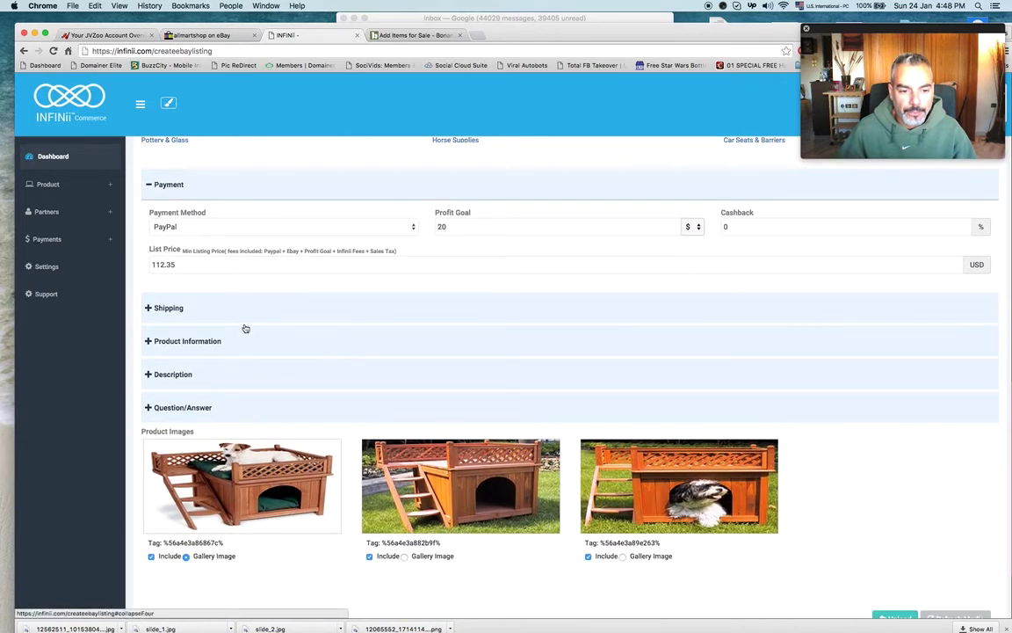
Expand the Shipping, Product Information and Description sections
left_click(233, 309)
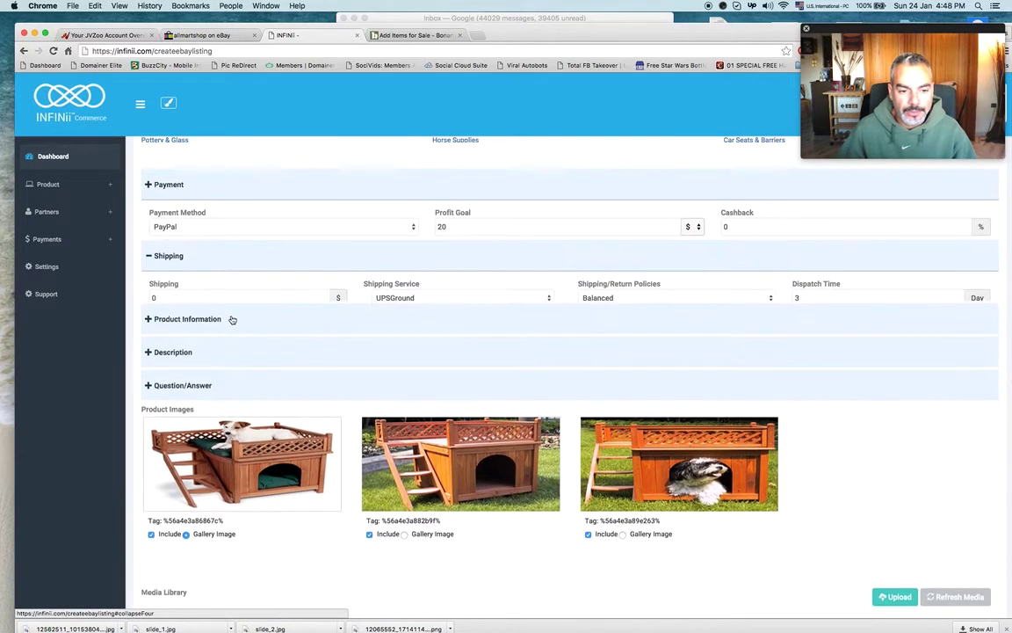
left_click(187, 302)
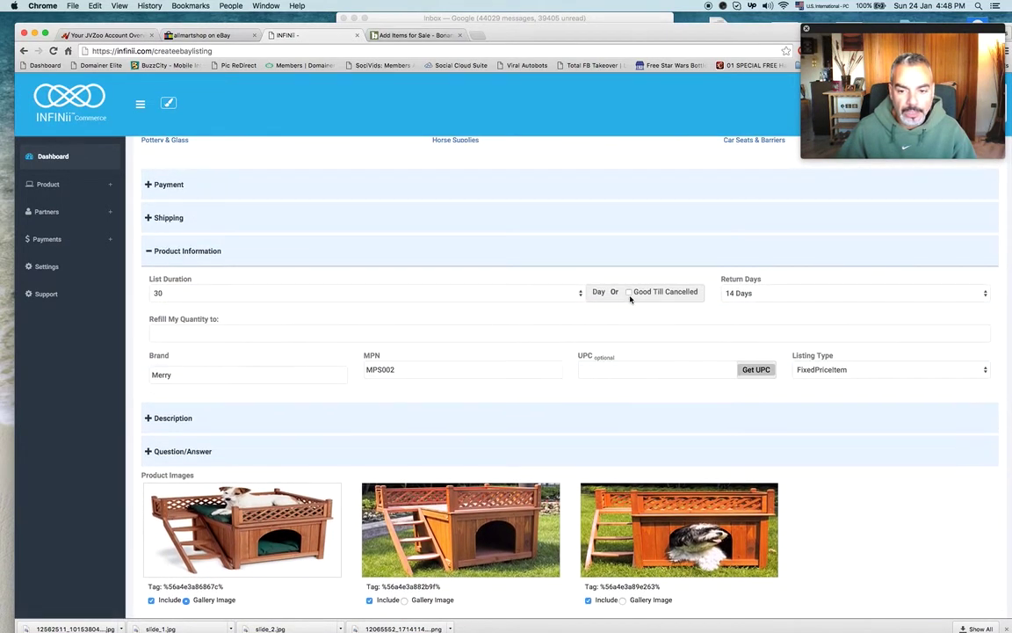
scroll(215, 361, "down", 1)
left_click(215, 361)
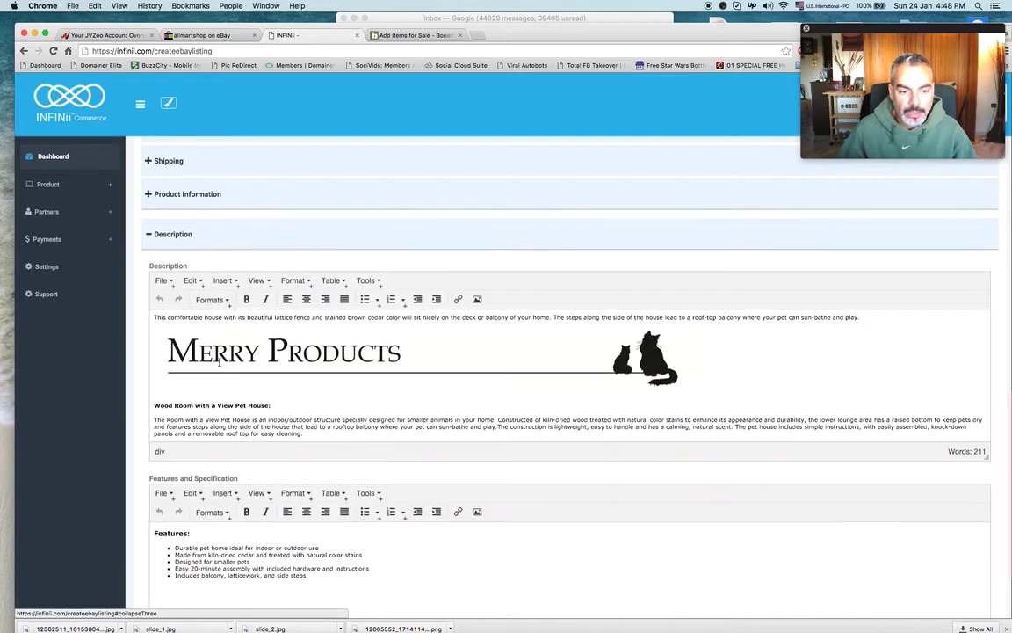
scroll(751, 393, "up", 1)
scroll(741, 398, "up", 10)
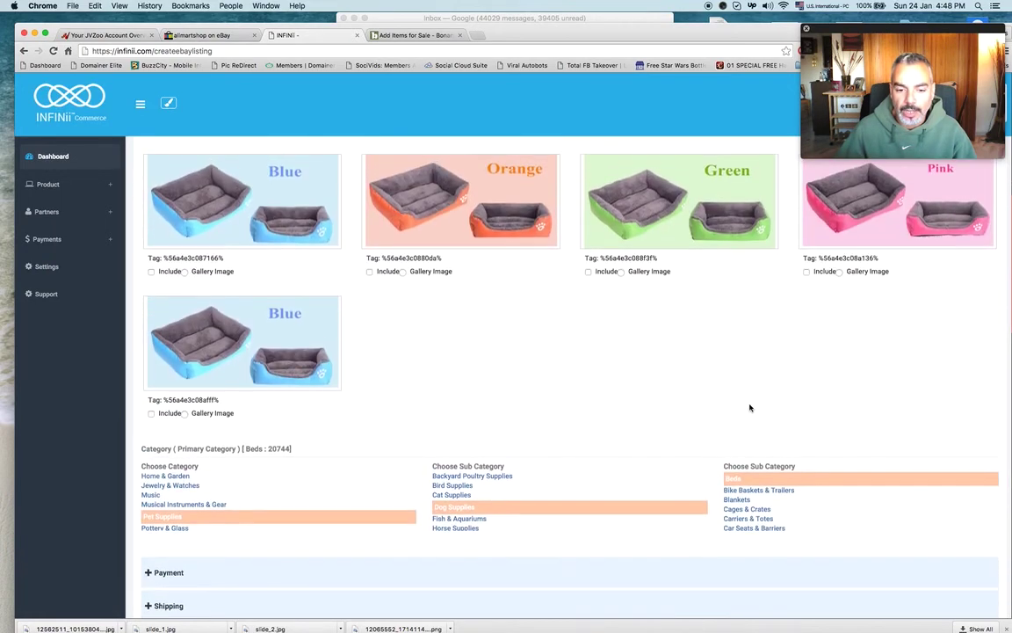
scroll(750, 407, "down", 10)
Delete both Merry Products banner images from the description, keeping the text
left_click(691, 435)
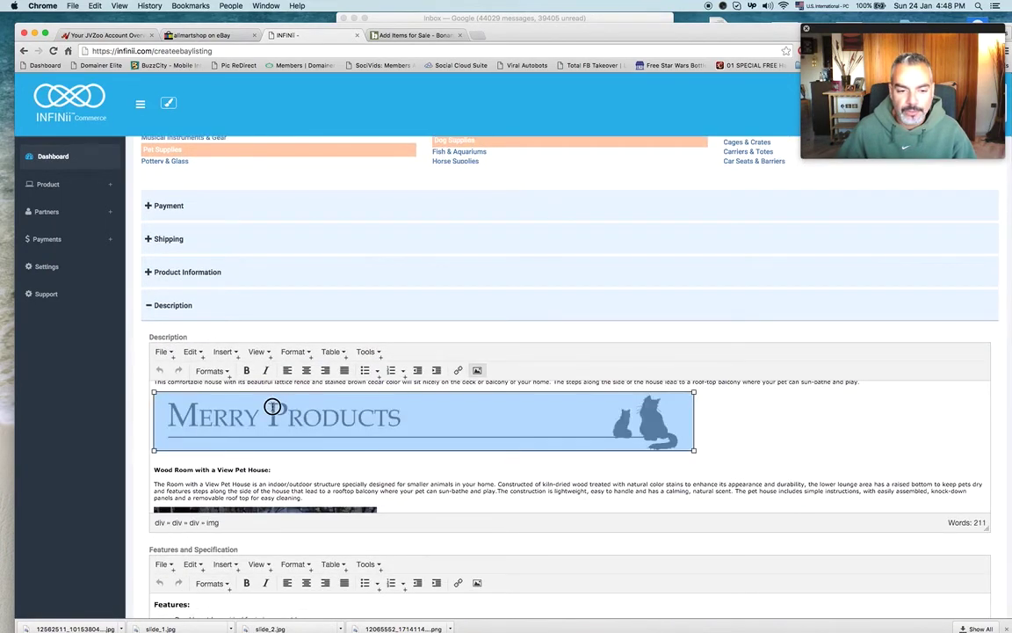
key("BackSpace")
key("BackSpace")
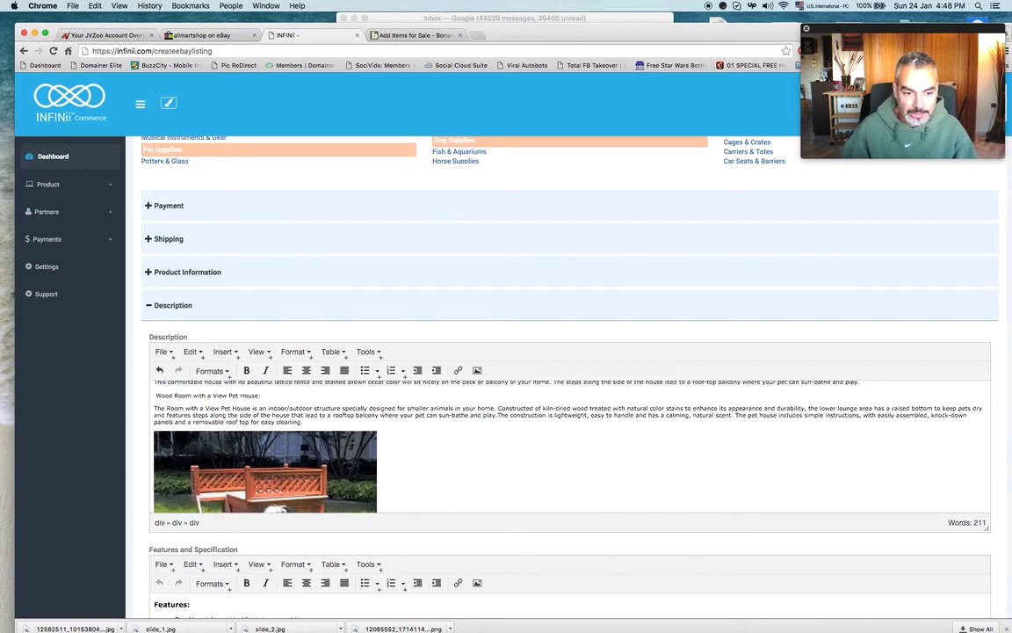
scroll(249, 457, "up", 2)
key("Return")
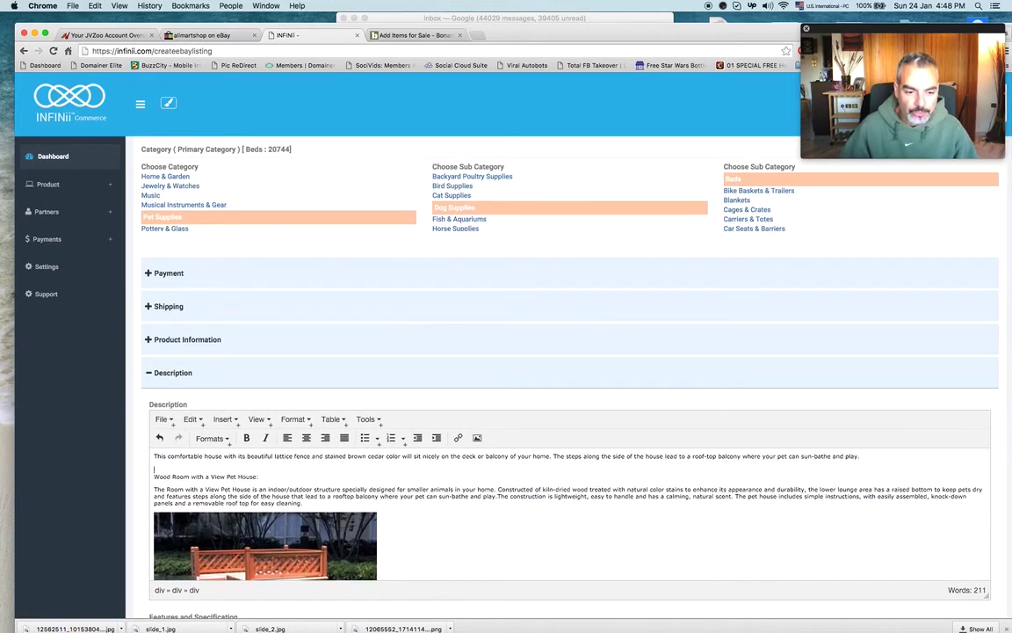
scroll(621, 512, "down", 10)
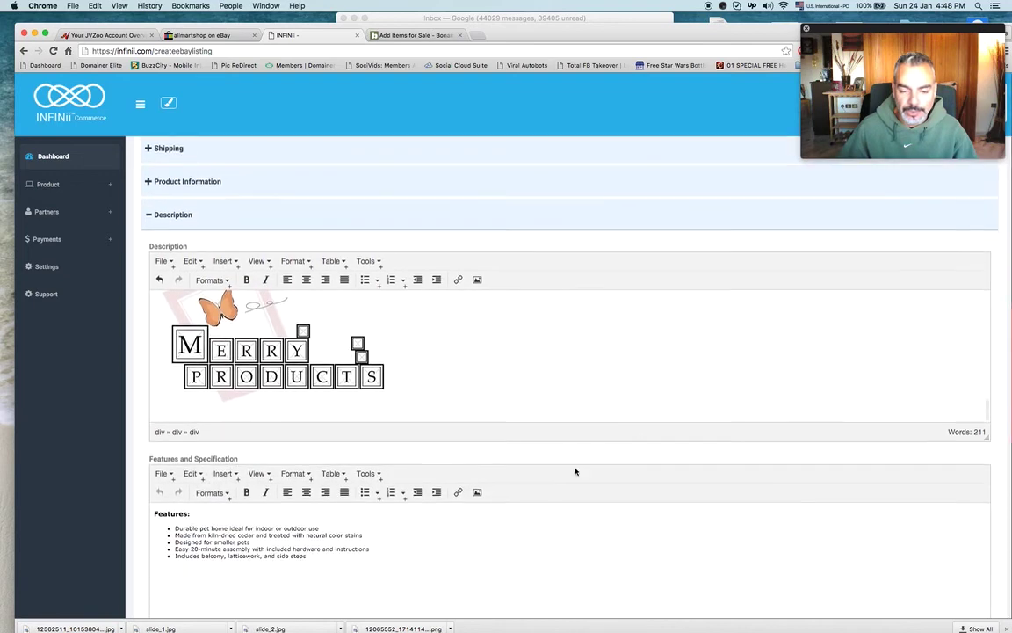
left_click(429, 337)
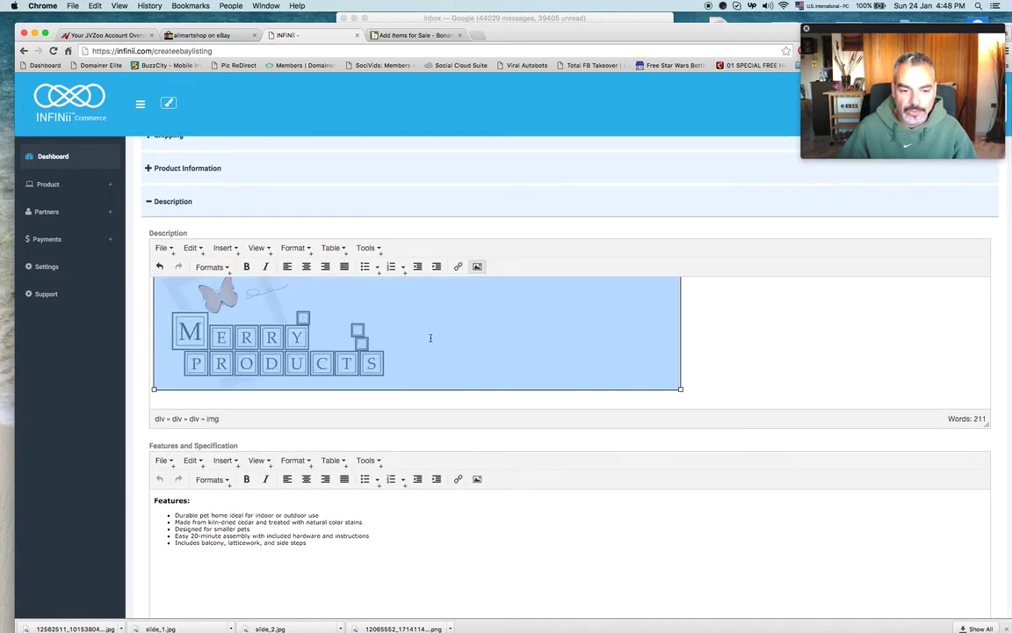
key("BackSpace")
scroll(491, 329, "up", 15)
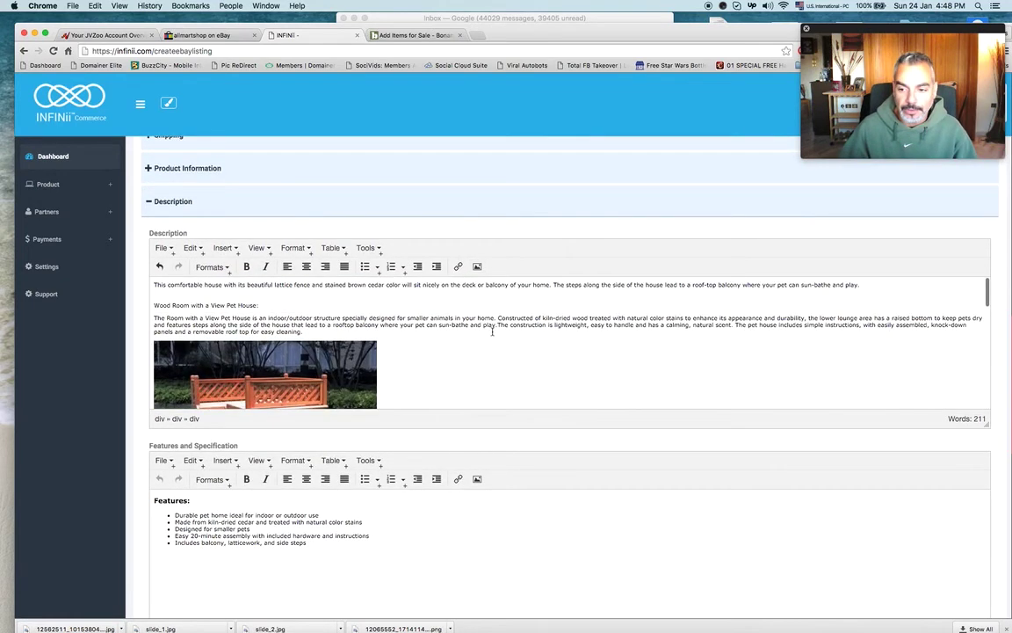
scroll(858, 325, "up", 10)
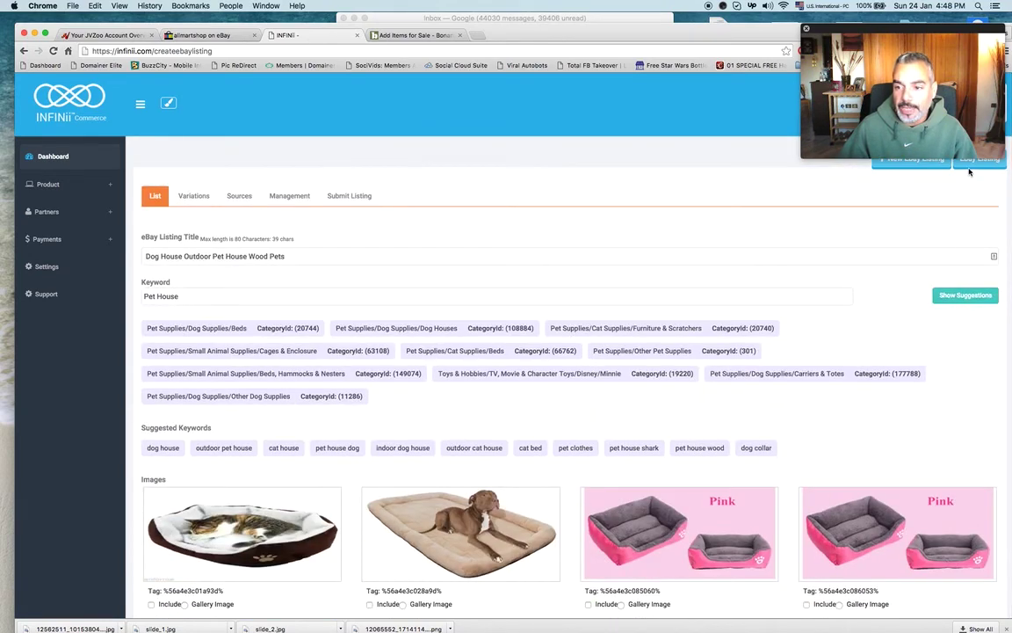
Submit the listing, note the Item.Quantity error, and return to the List step
scroll(747, 395, "down", 20)
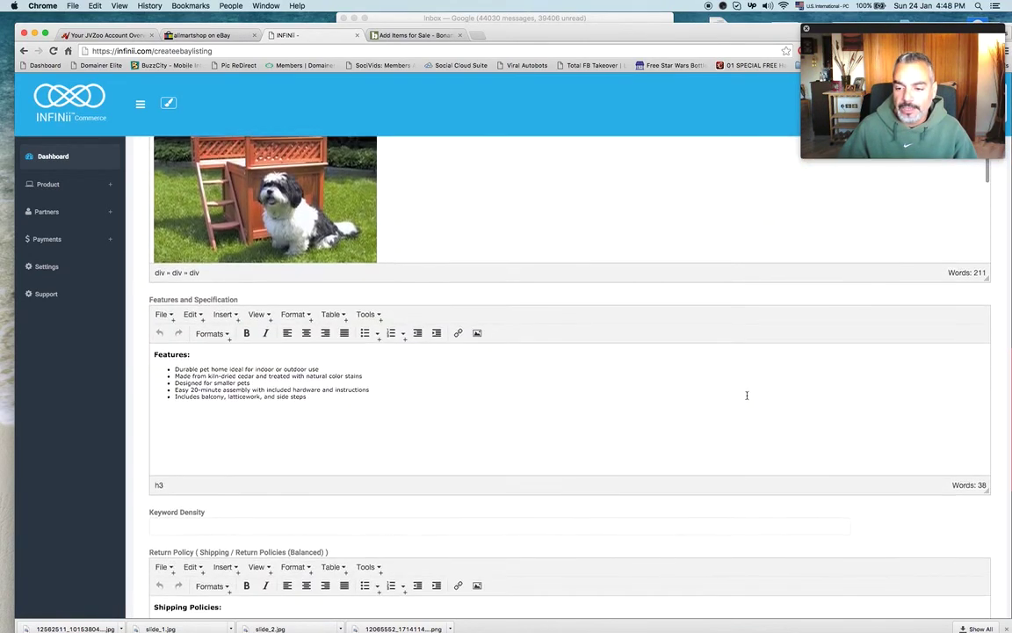
scroll(747, 396, "down", 15)
left_click(959, 554)
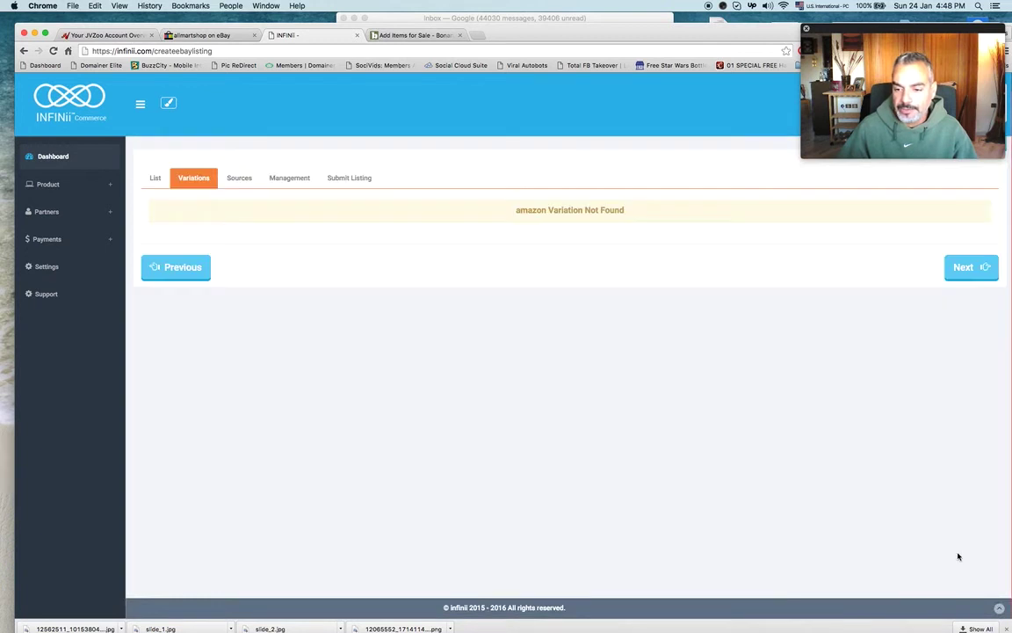
left_click(345, 175)
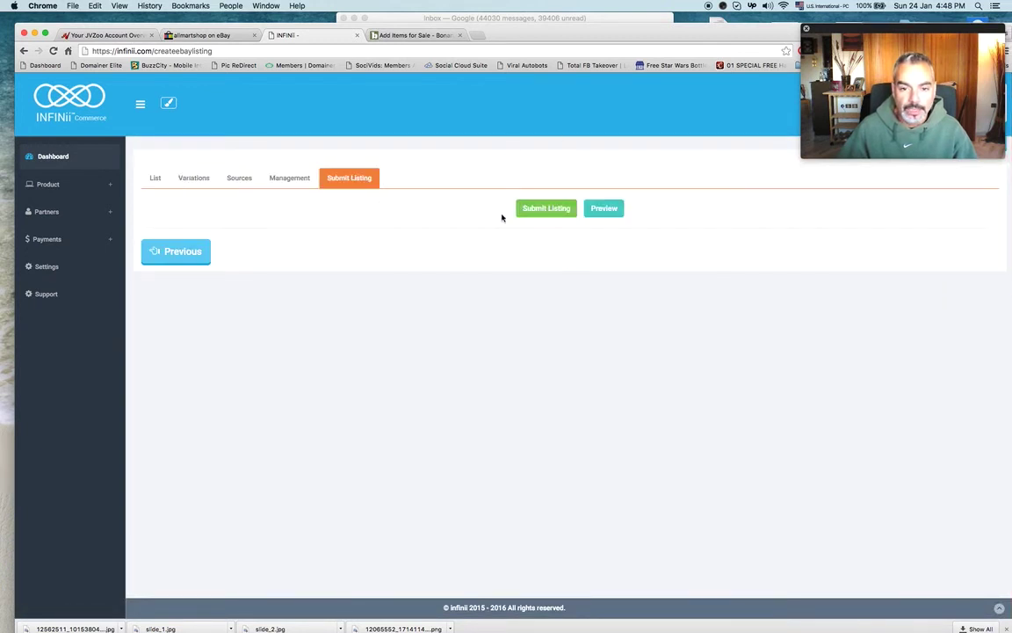
left_click(527, 208)
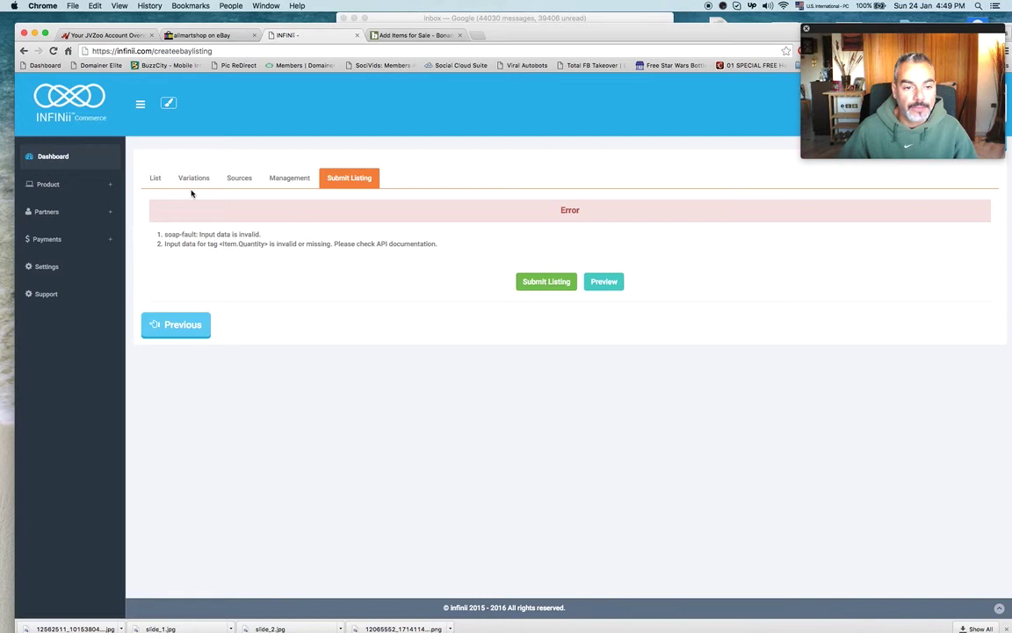
left_click(156, 178)
Set Refill My Quantity to 1 in the Product Information section
scroll(269, 345, "down", 3)
scroll(269, 344, "up", 2)
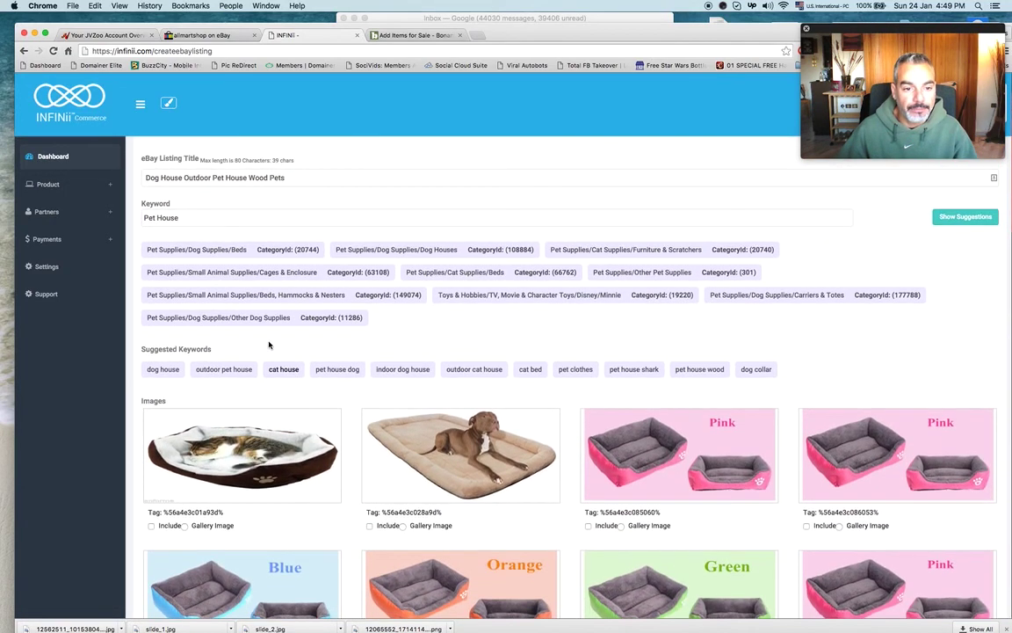
scroll(269, 345, "down", 10)
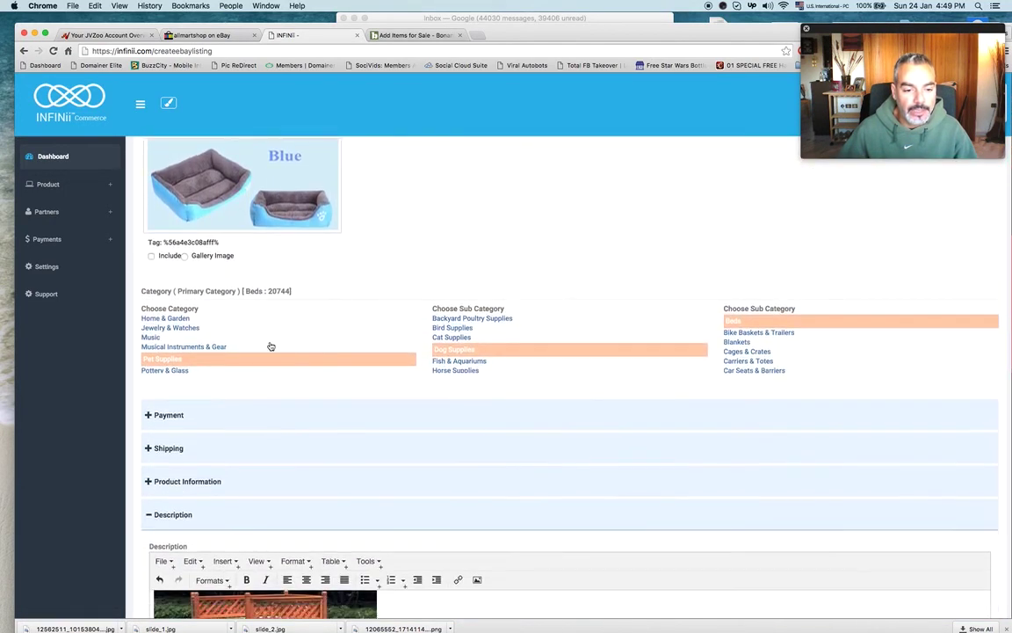
left_click(171, 369)
left_click(198, 519)
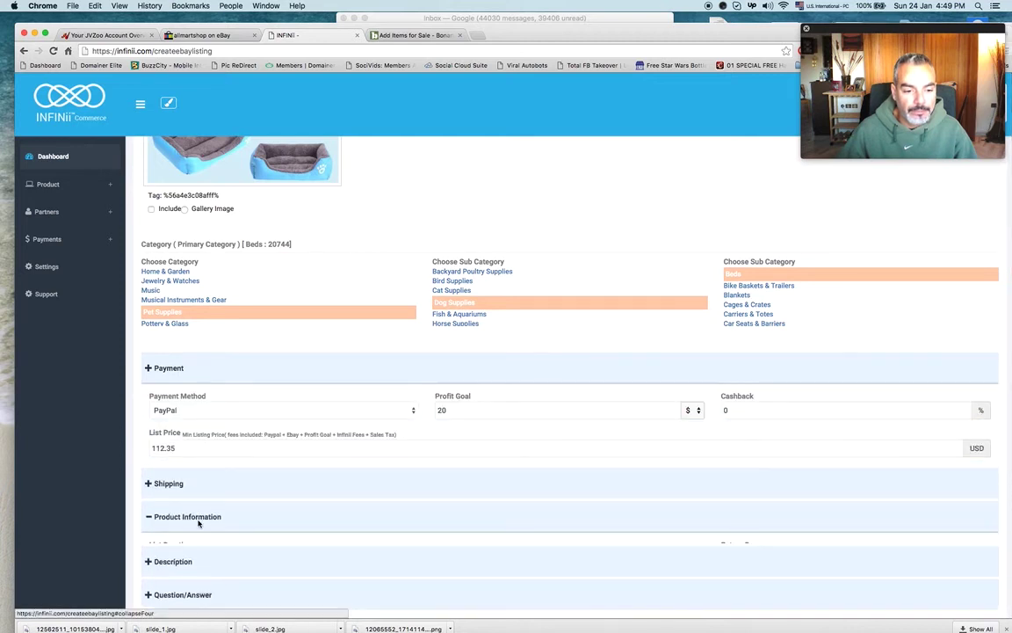
scroll(357, 424, "down", 2)
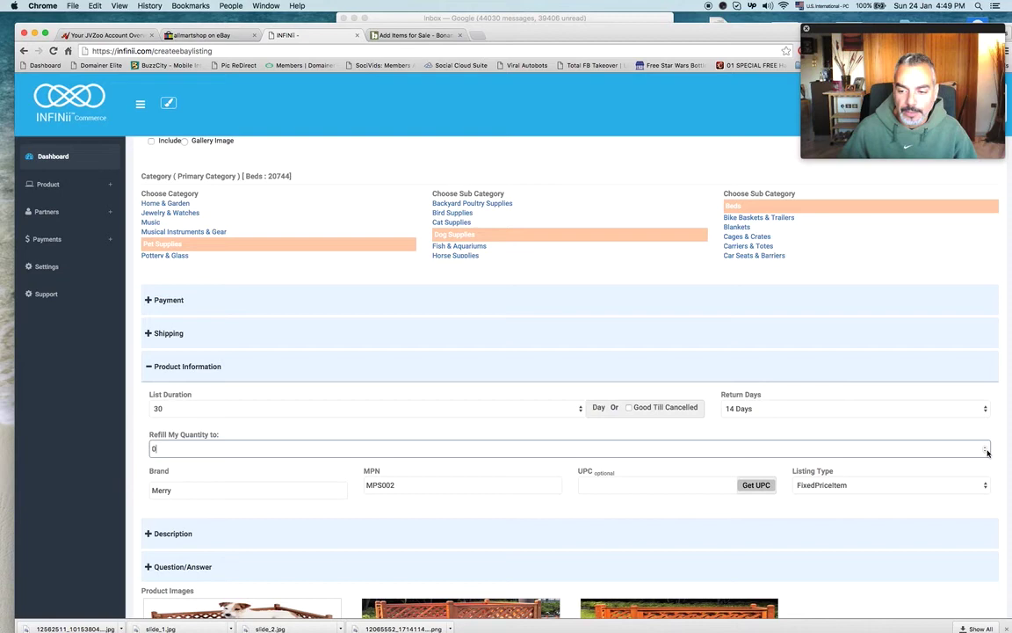
scroll(519, 442, "down", 6)
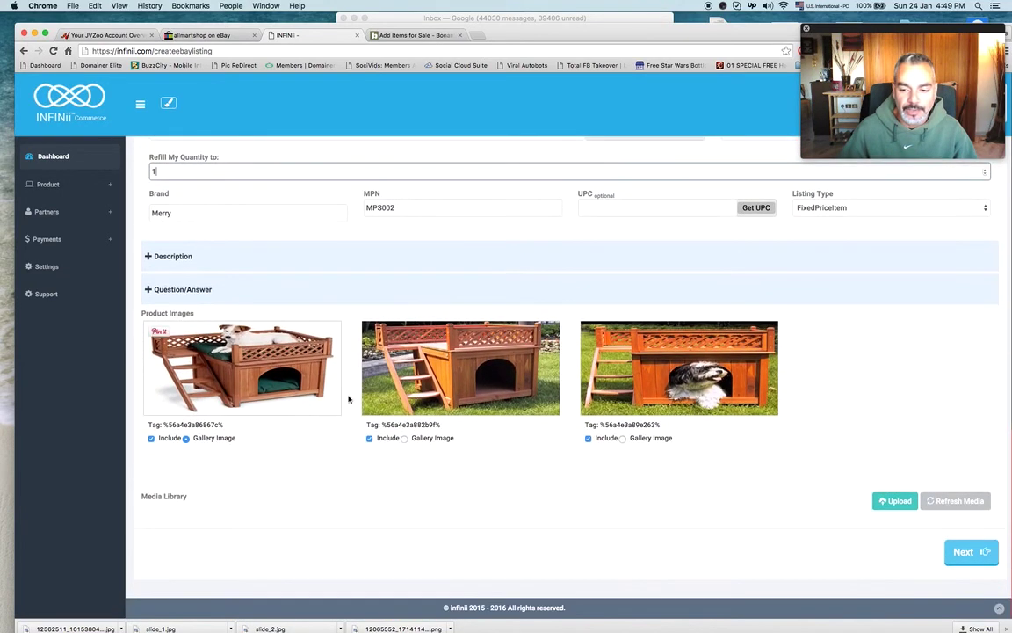
Resubmit the dog house listing to eBay from the Submit Listing step
left_click(967, 552)
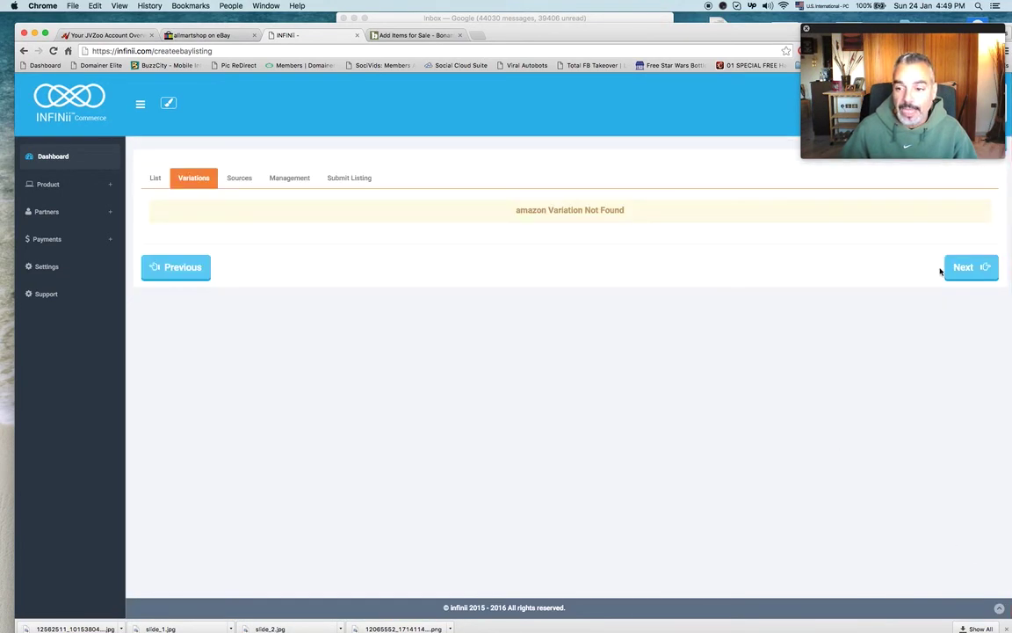
left_click(343, 180)
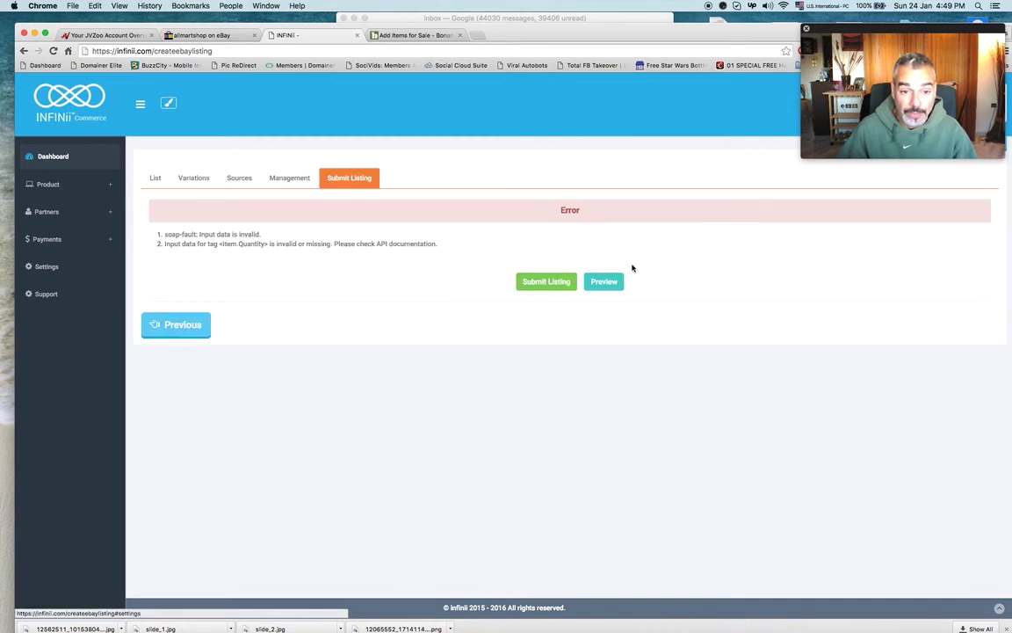
left_click(547, 283)
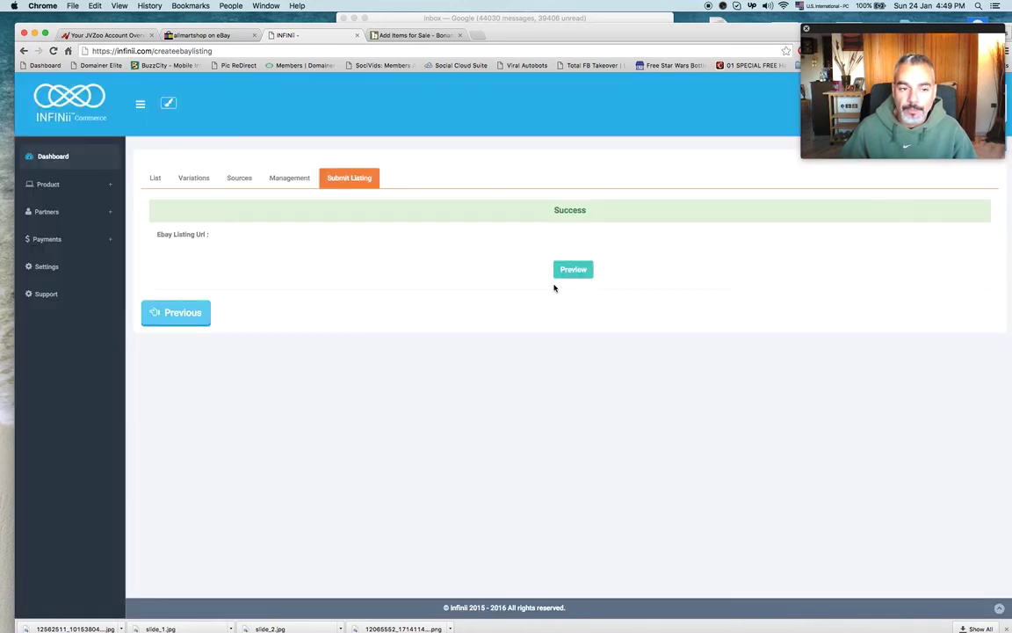
left_click(573, 269)
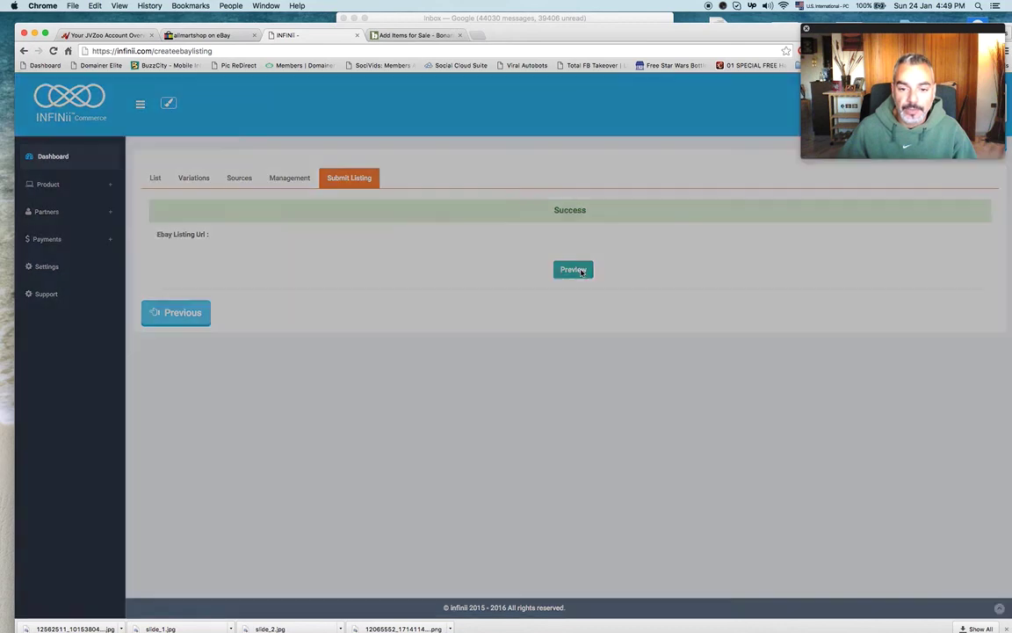
scroll(531, 275, "down", 3)
scroll(531, 275, "down", 5)
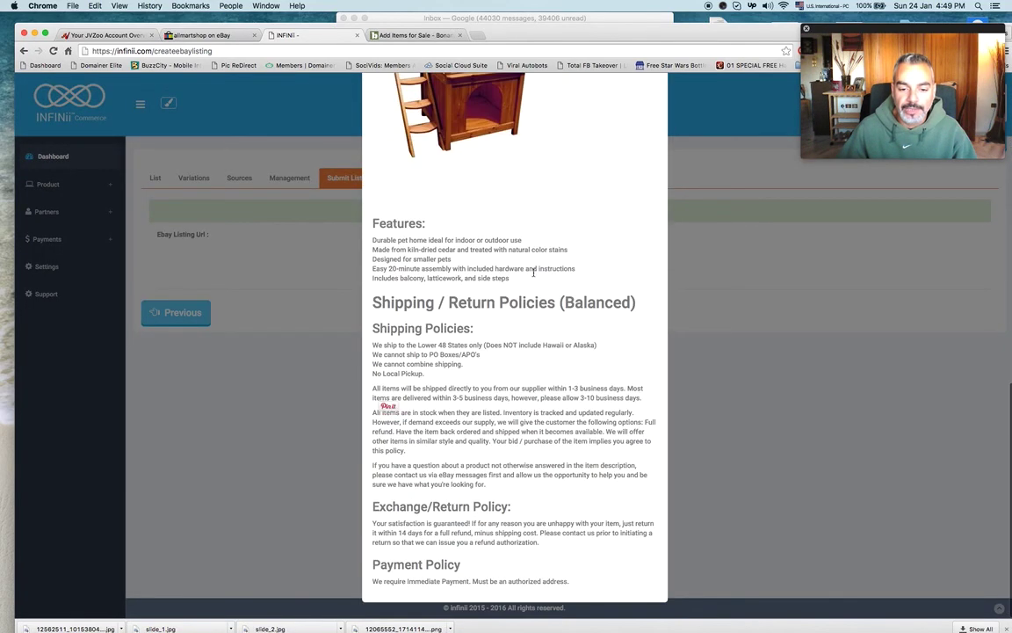
scroll(531, 274, "up", 10)
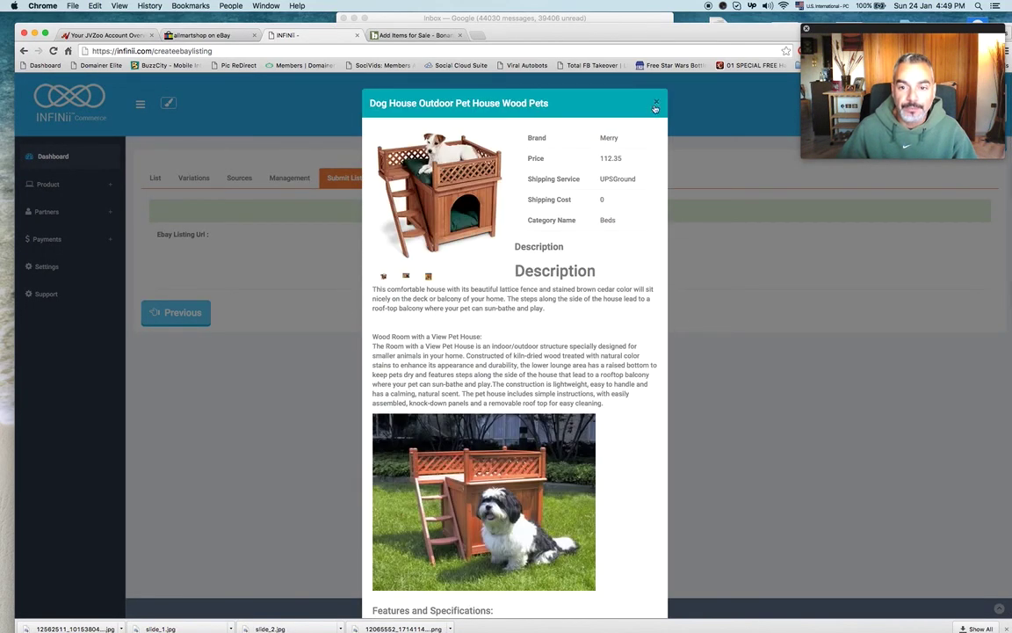
left_click(655, 105)
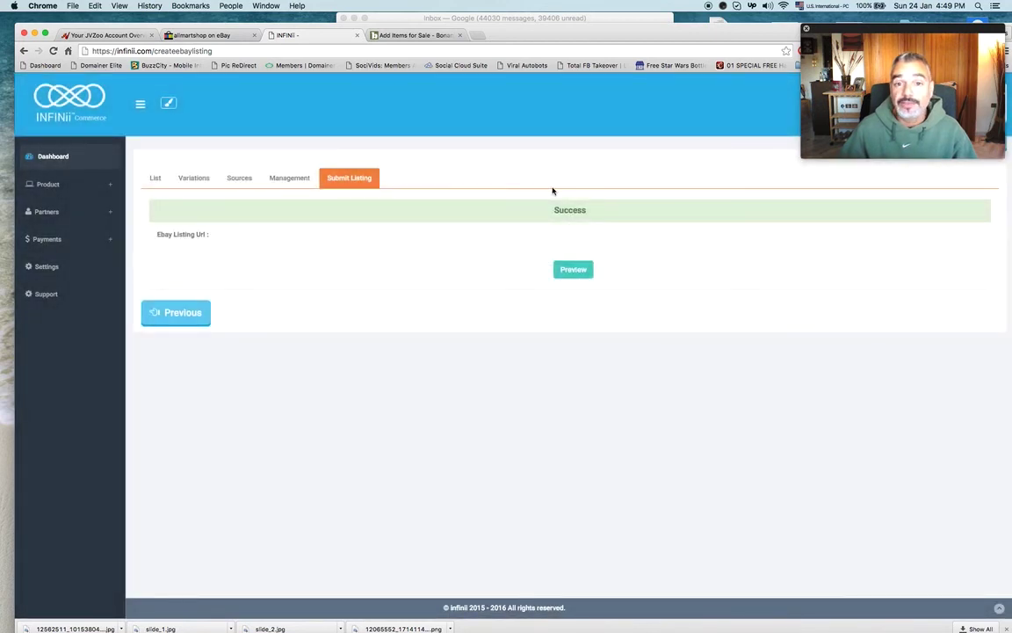